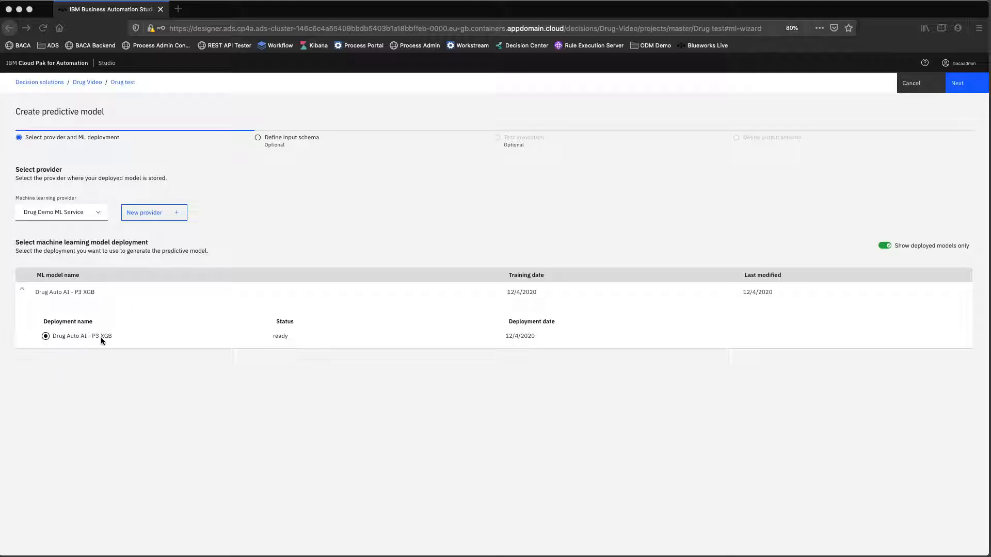
# - Advance from the Drug Auto AI - P3 XGB deployment to the input schema listing Age, Gender, BP and BMI
pyautogui.click(957, 85)
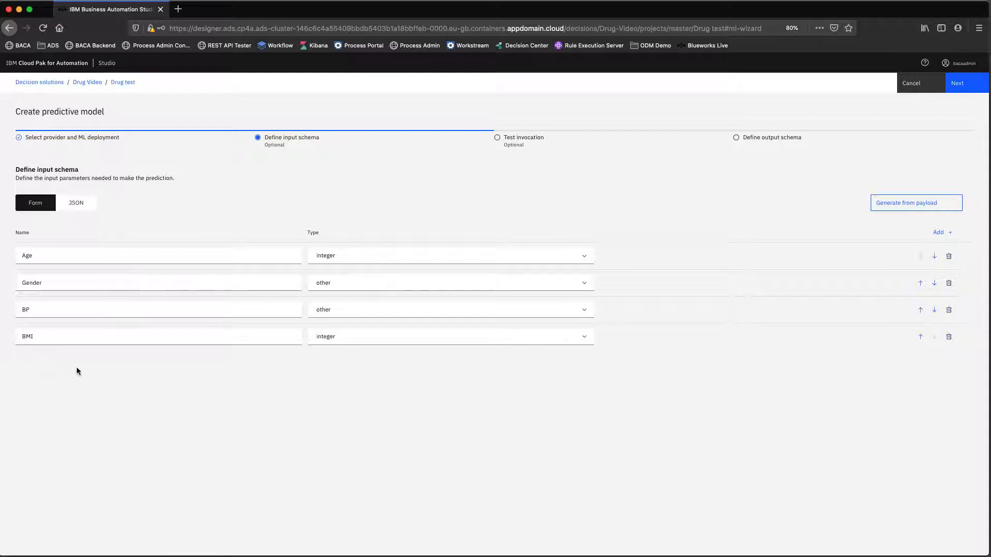
# - Enter the test invocation values Age 55, Gender M, BP L and BMI 30
pyautogui.click(962, 86)
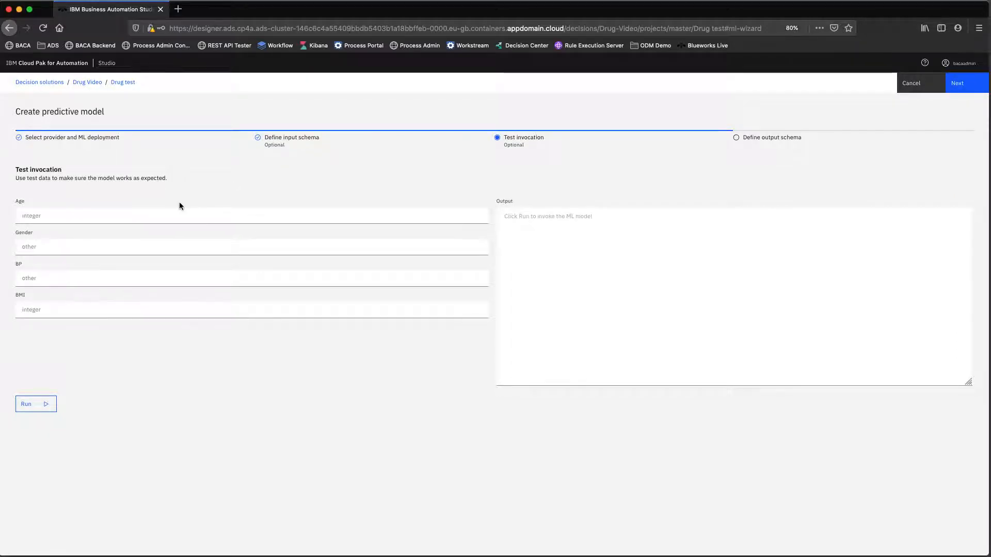
pyautogui.click(93, 217)
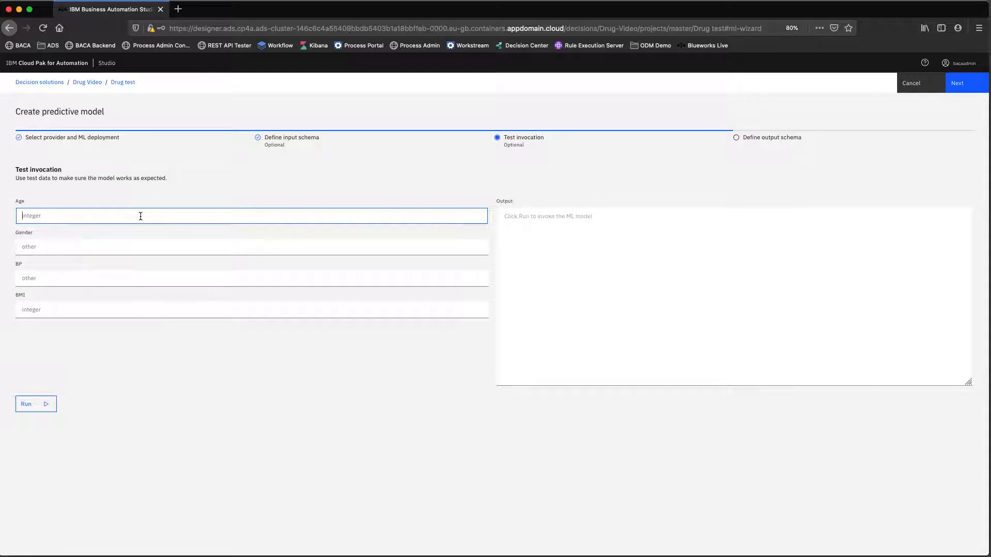
pyautogui.write('55')
pyautogui.press('Tab')
pyautogui.write('M')
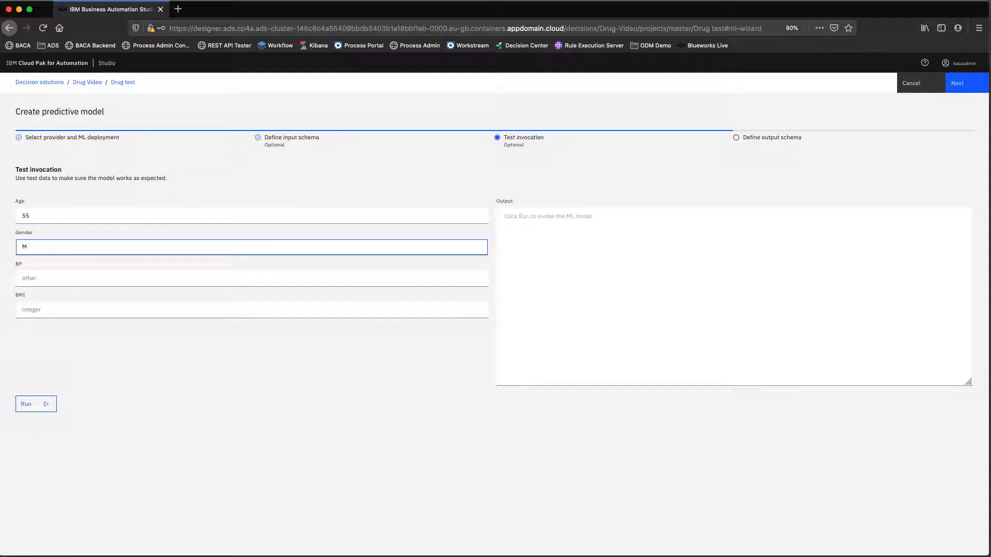
pyautogui.press('Tab')
pyautogui.write('L')
pyautogui.press('Tab')
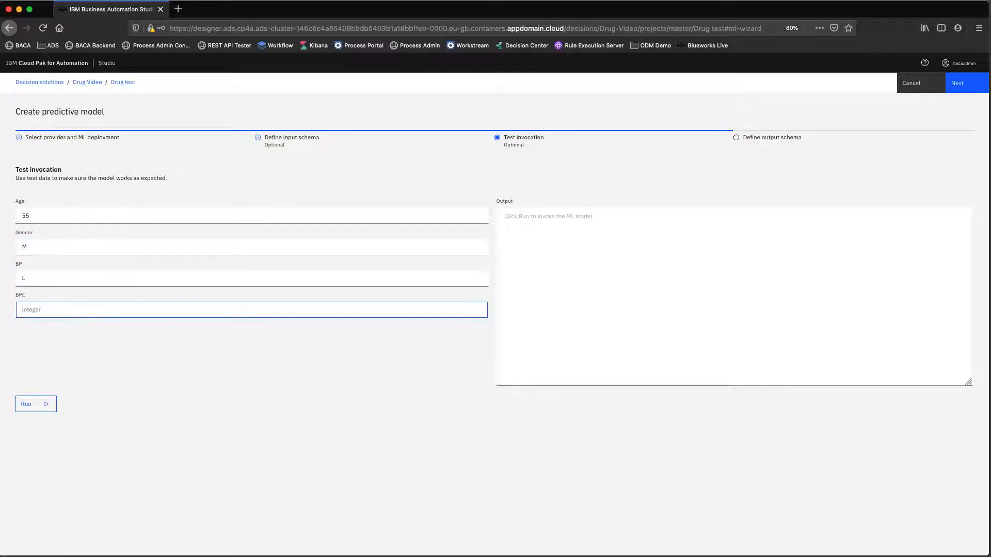
pyautogui.write('30')
# - Run the test and highlight the output: prediction E, probability about 0.99
pyautogui.click(41, 404)
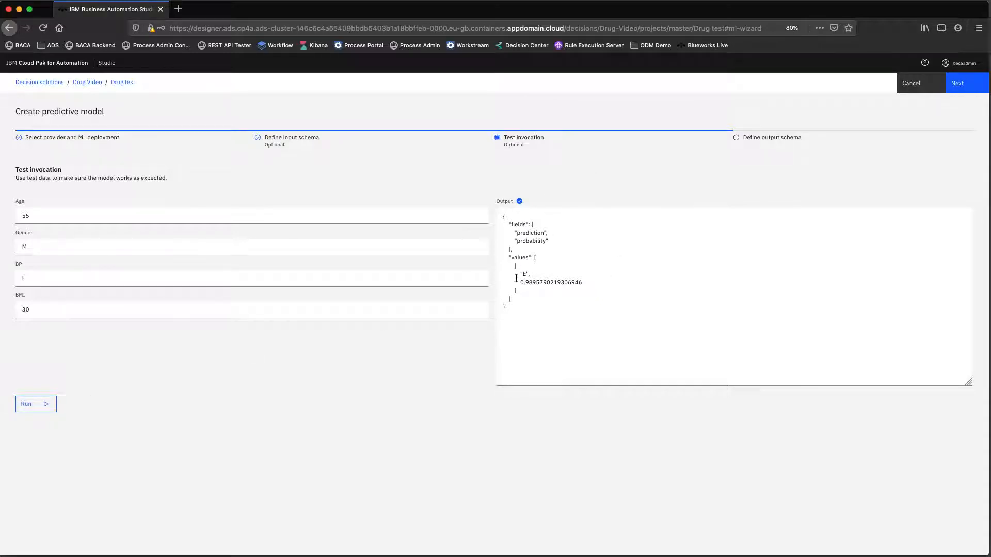
pyautogui.moveTo(518, 274); pyautogui.dragTo(528, 274)
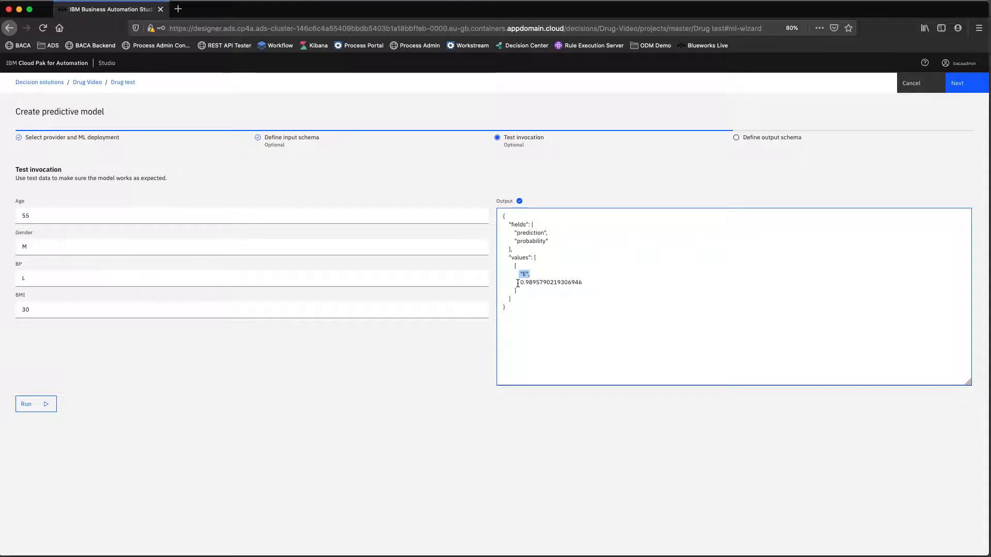
pyautogui.moveTo(519, 283); pyautogui.dragTo(543, 282)
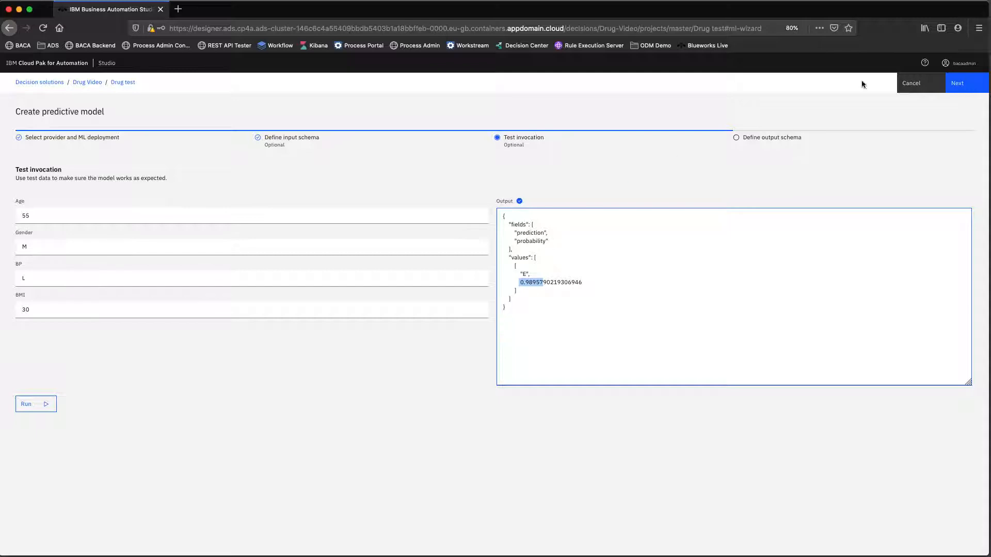
# - Generate the output schema from the test result, with prediction as string and probability as double
pyautogui.click(963, 85)
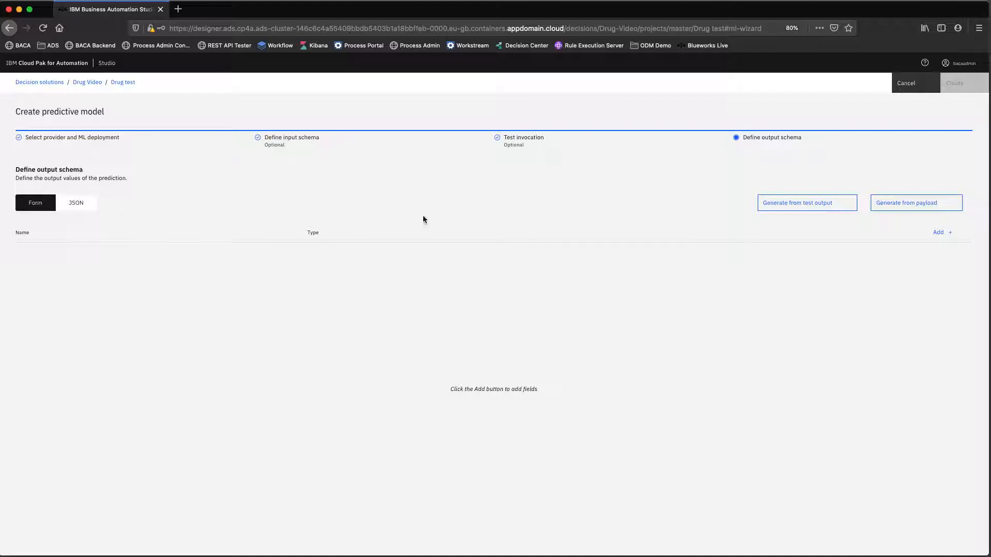
pyautogui.click(808, 209)
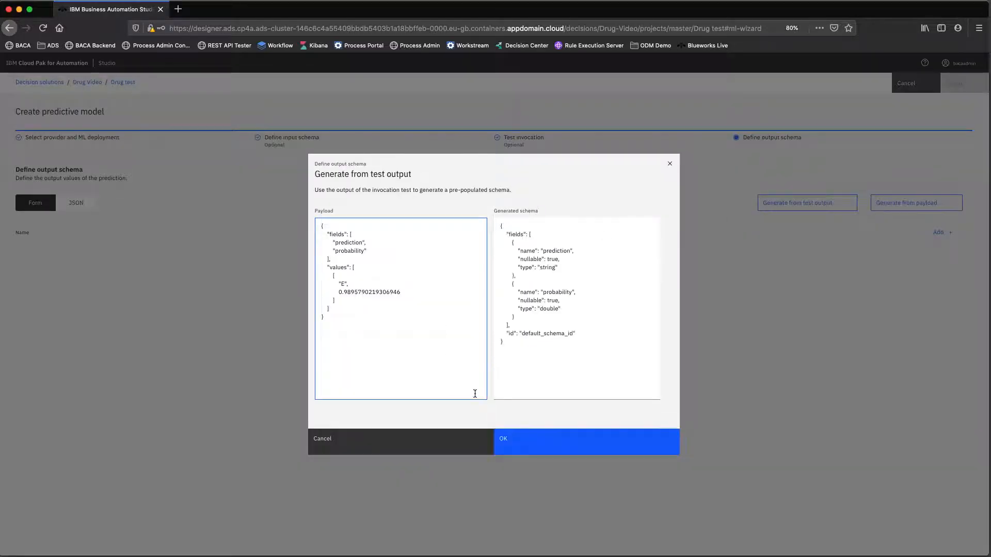
pyautogui.click(529, 438)
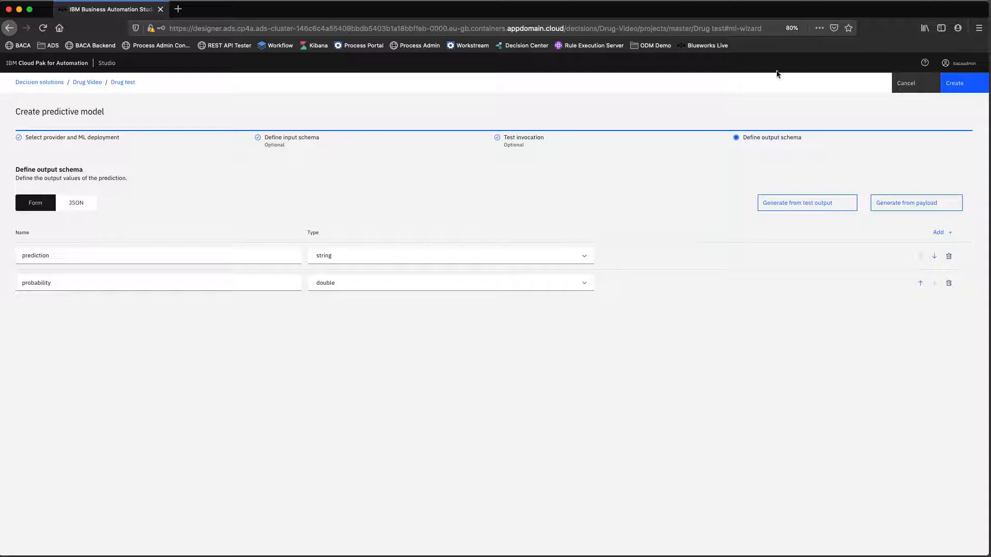
pyautogui.click(958, 84)
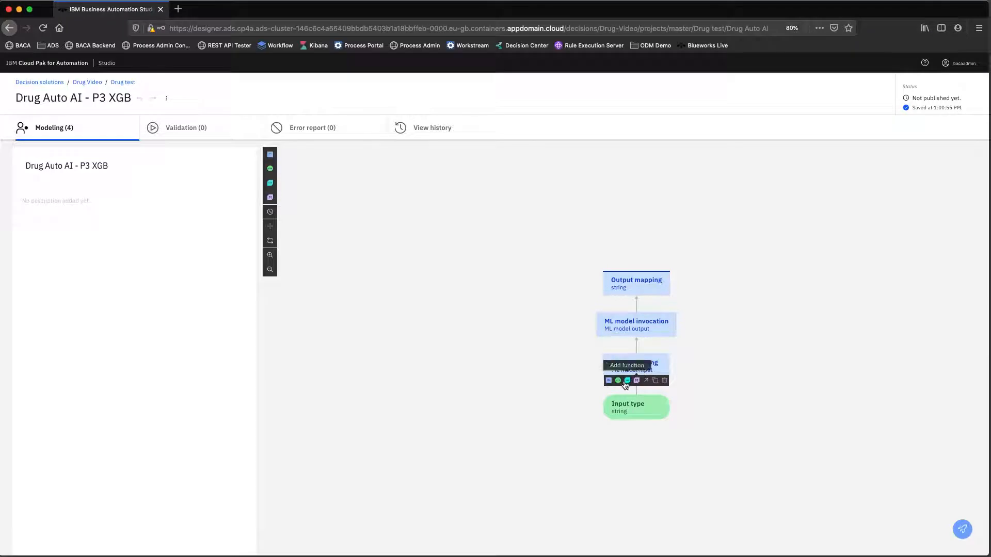
# - Add an Input 1 node to the model's input mapping and go back to the Drug test project
pyautogui.click(618, 381)
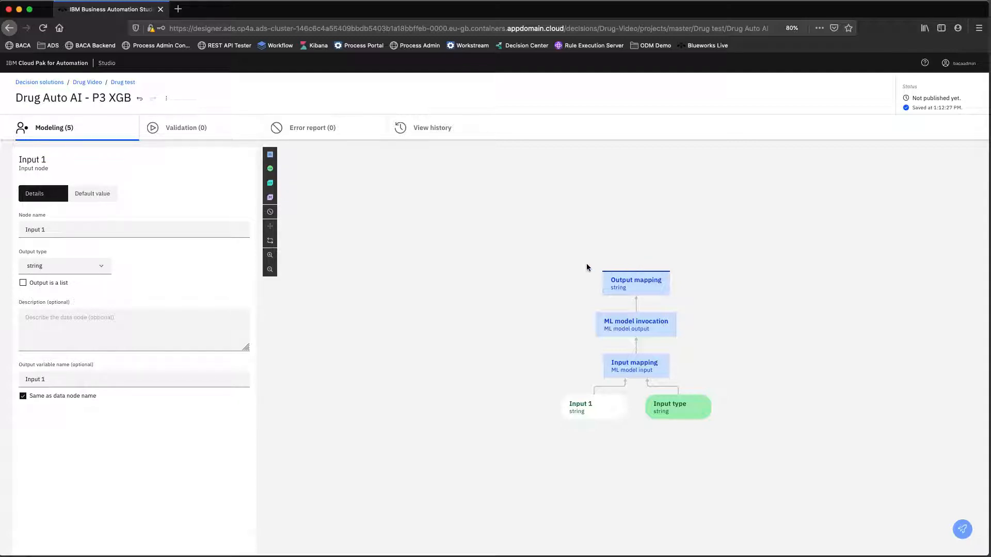
pyautogui.click(129, 83)
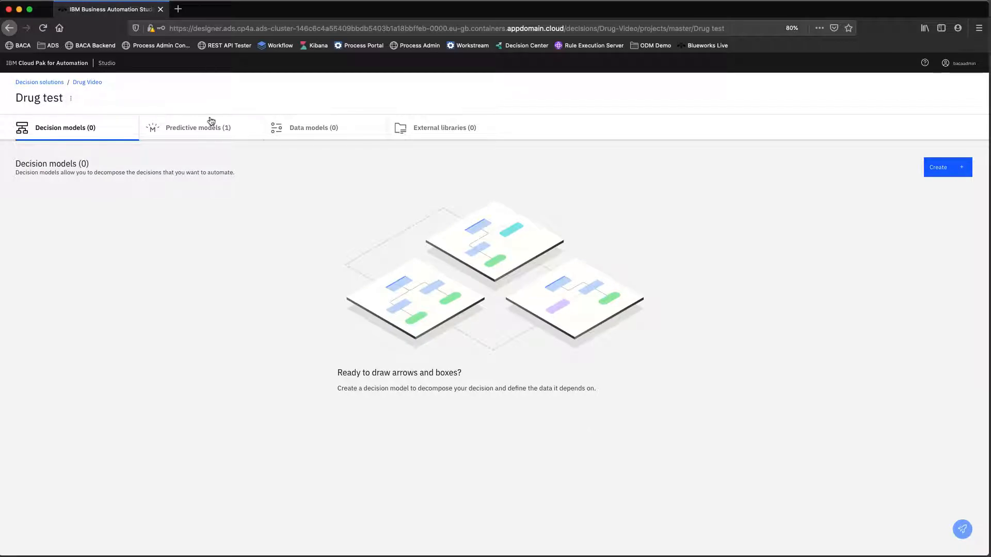
# - Create a data model named 'Drug Model' under the project's Data models
pyautogui.click(307, 129)
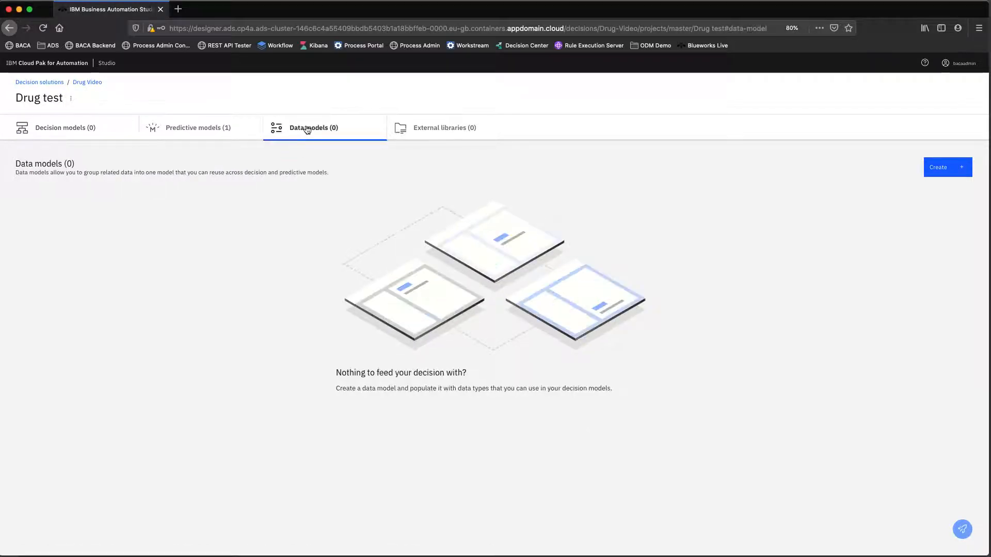
pyautogui.click(940, 172)
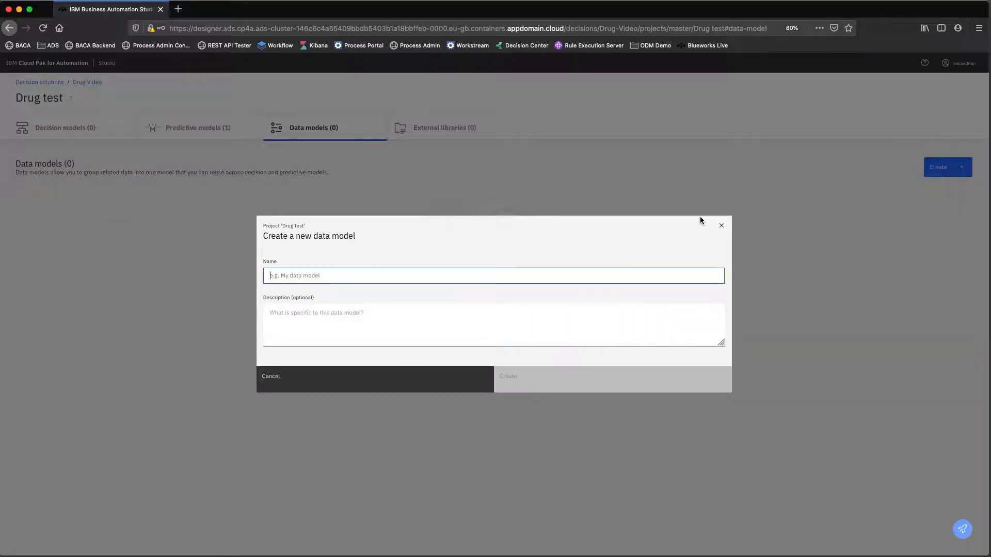
pyautogui.write('Drug Model')
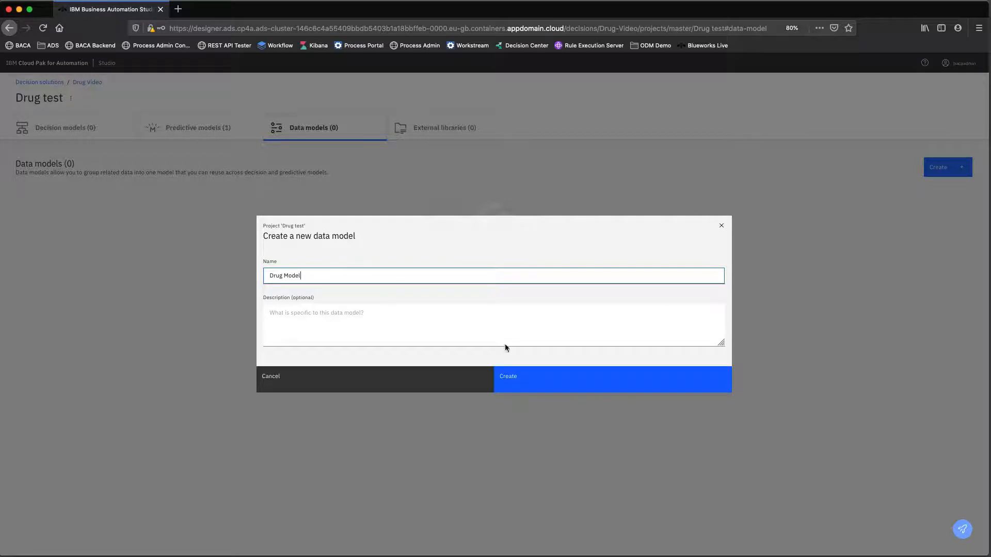
pyautogui.click(503, 376)
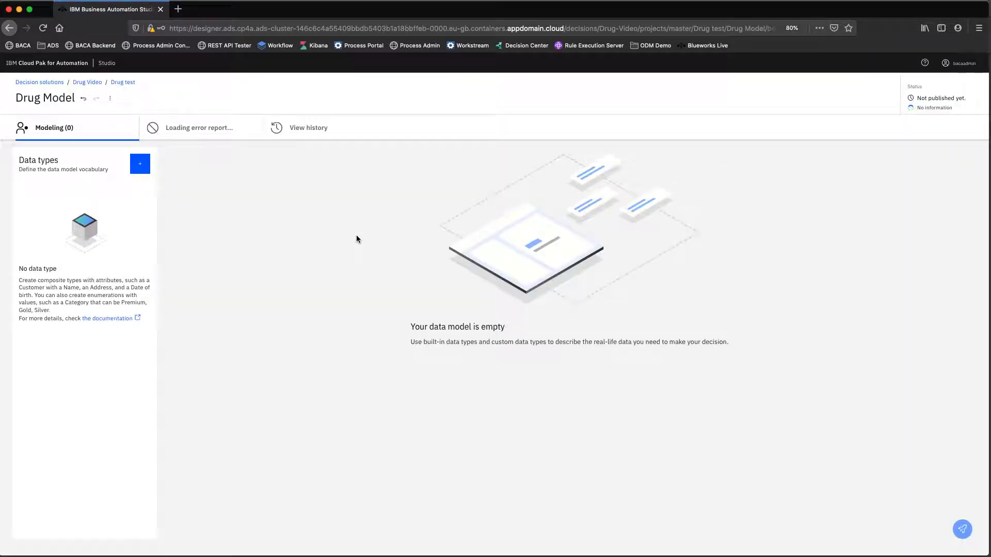
pyautogui.click(140, 164)
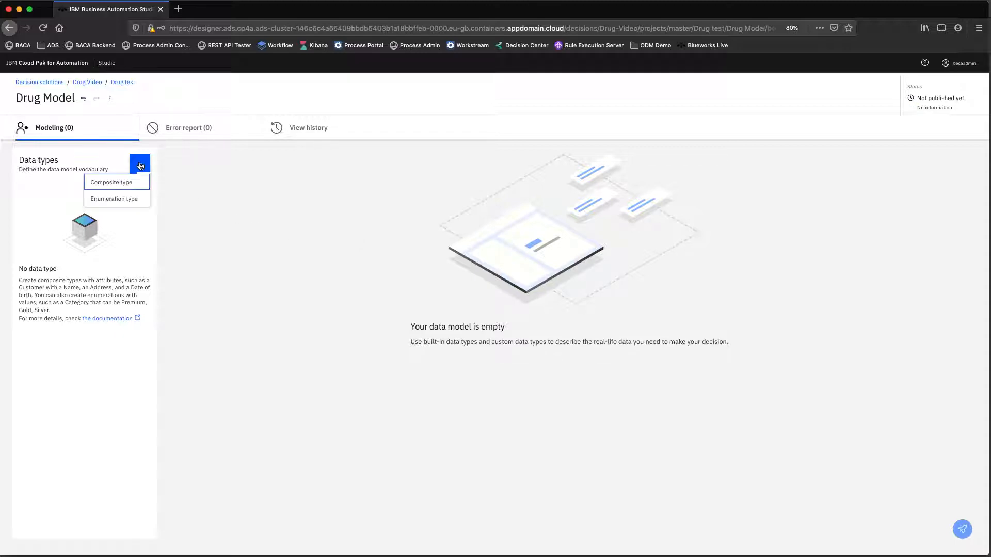
# - Add a composite data type named 'Patient Data' to Drug Model
pyautogui.click(122, 183)
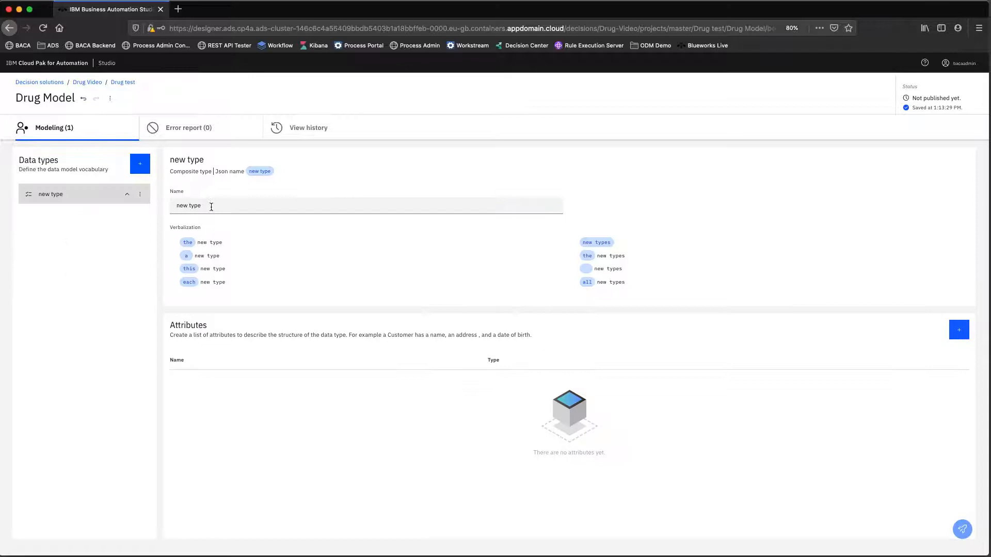
pyautogui.click(211, 207)
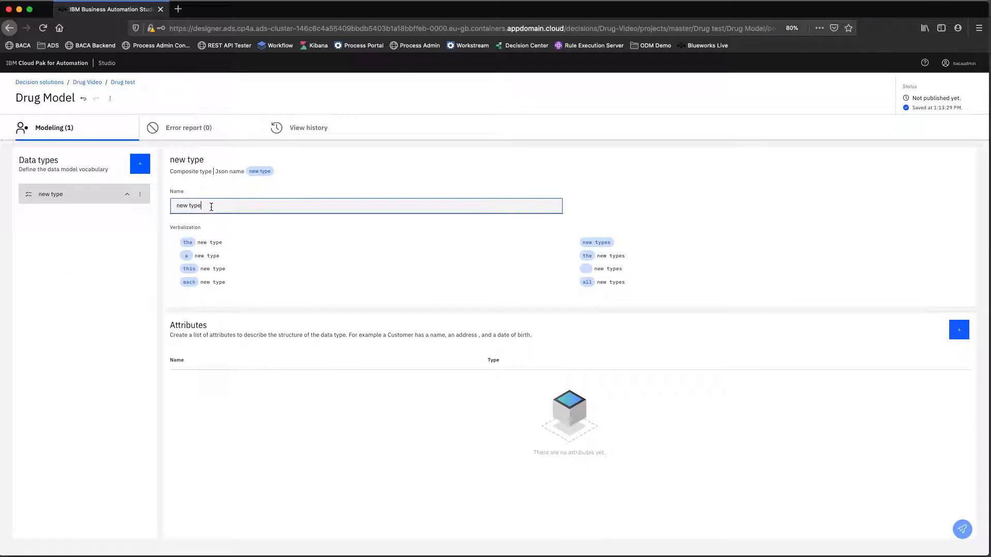
pyautogui.moveTo(211, 207); pyautogui.dragTo(148, 208)
pyautogui.write('Patient Data')
pyautogui.click(953, 334)
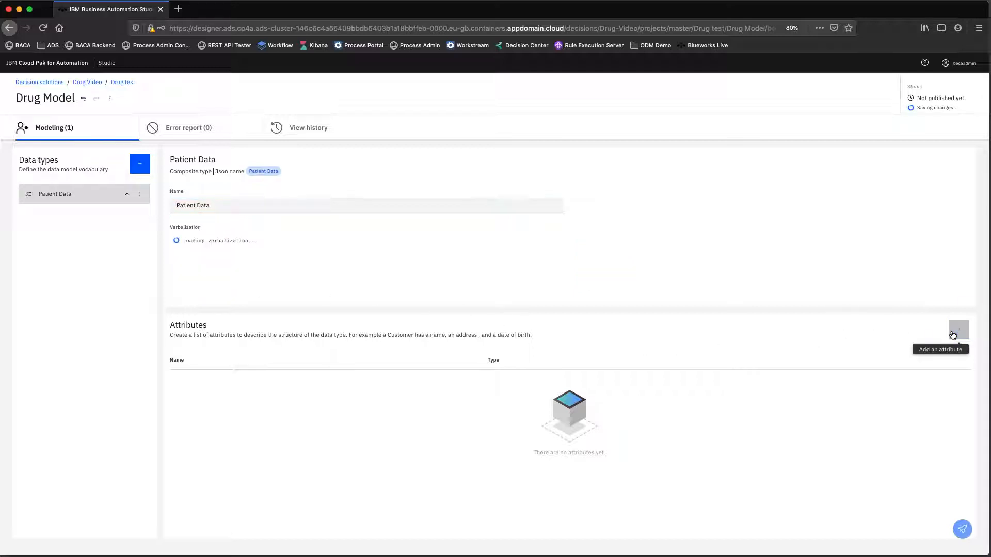
# - Add an age attribute to Patient Data
pyautogui.click(953, 334)
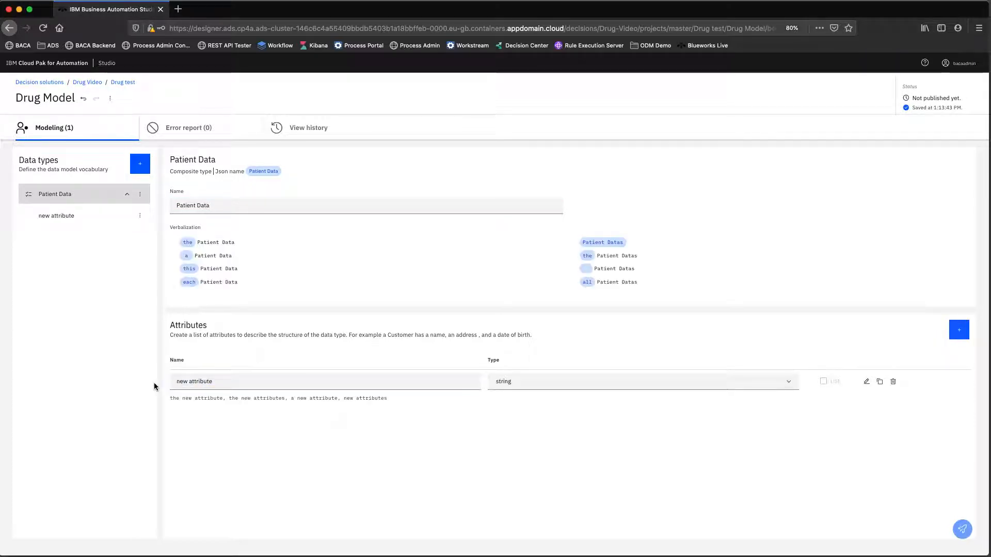
pyautogui.click(213, 383)
pyautogui.moveTo(213, 384); pyautogui.dragTo(169, 383)
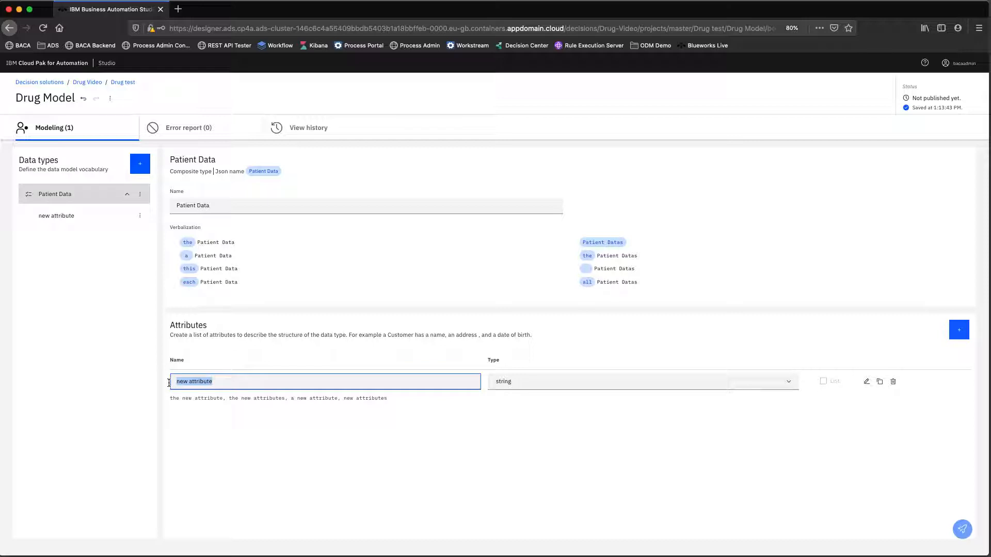
pyautogui.write('age')
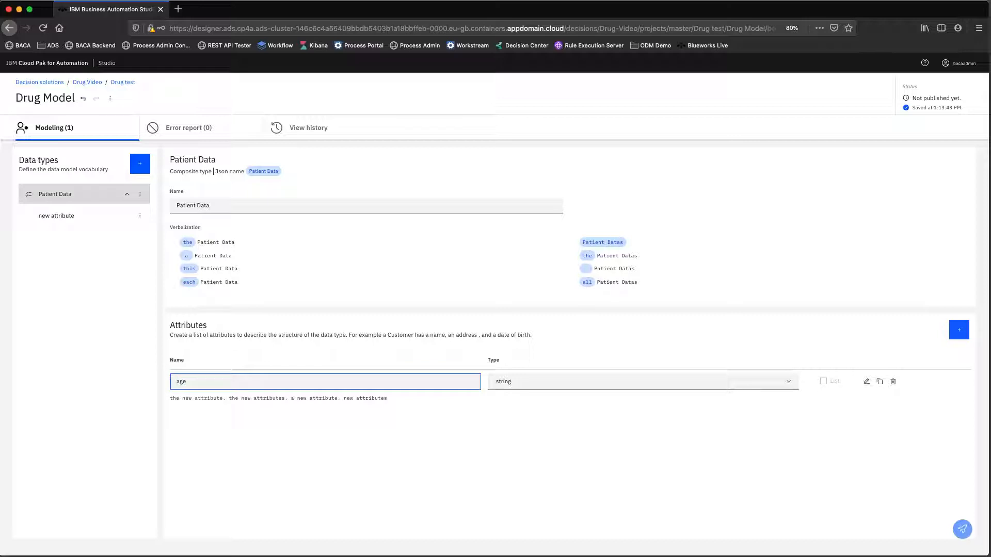
pyautogui.click(571, 382)
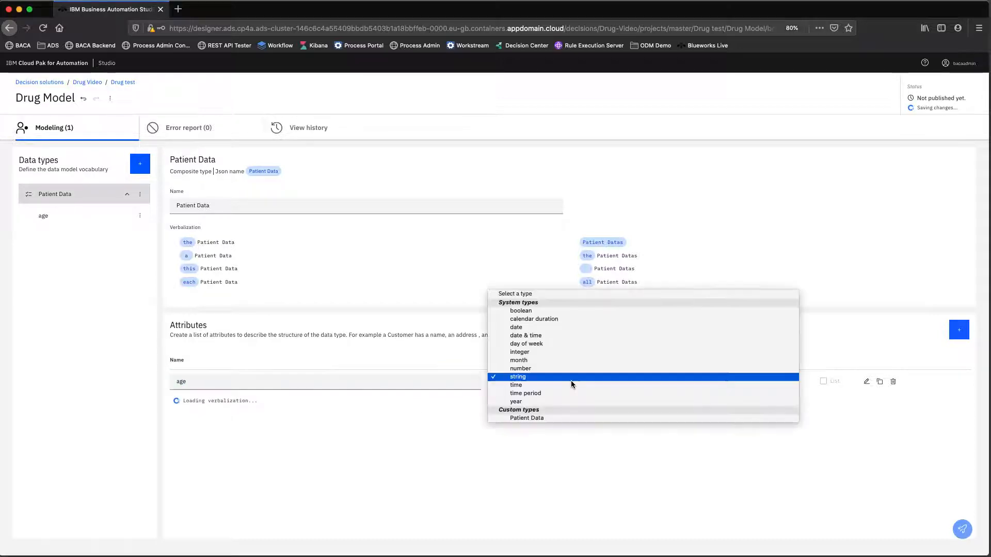
pyautogui.click(532, 354)
# - Add a bmi attribute to Patient Data with type number
pyautogui.click(959, 333)
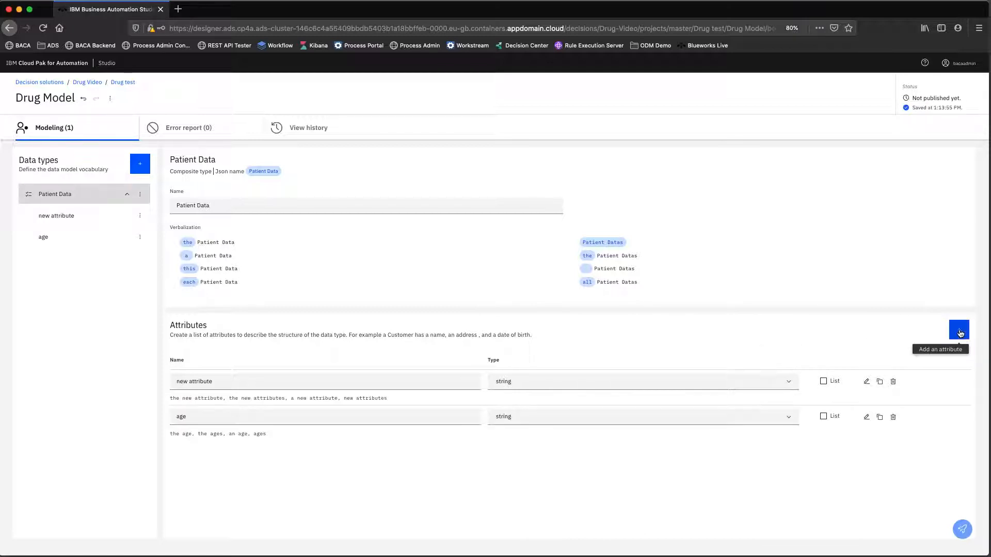
pyautogui.moveTo(250, 417); pyautogui.dragTo(172, 417)
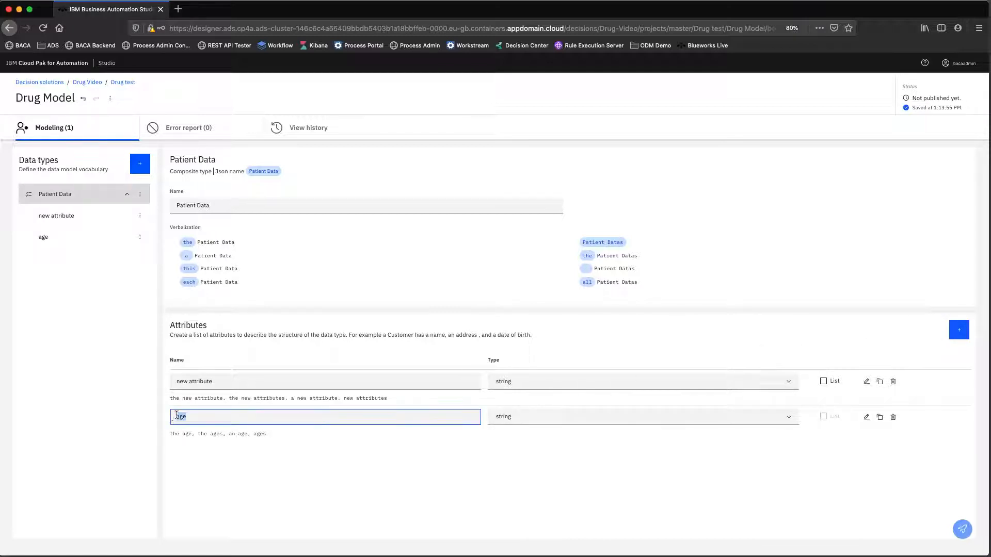
pyautogui.moveTo(230, 381); pyautogui.dragTo(164, 384)
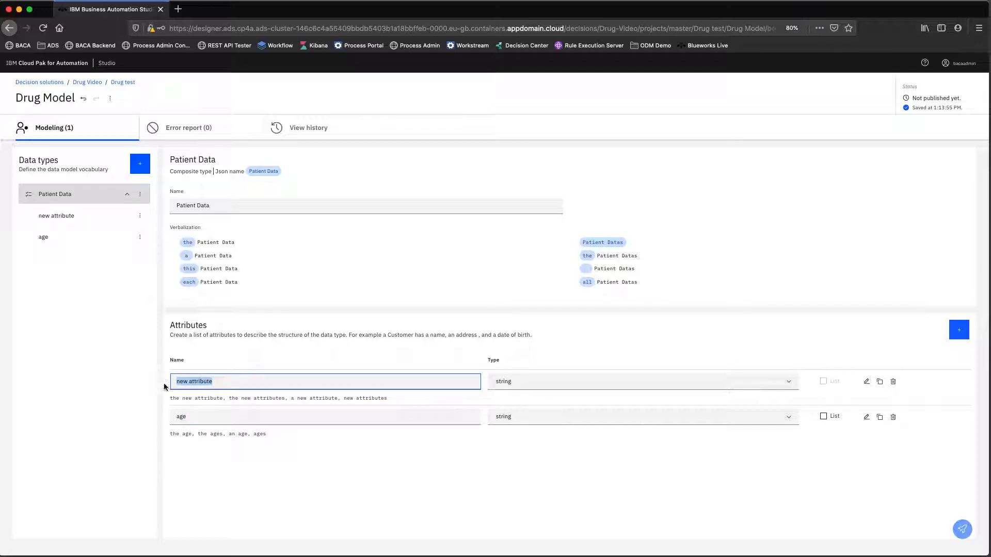
pyautogui.write('bmi')
pyautogui.click(535, 382)
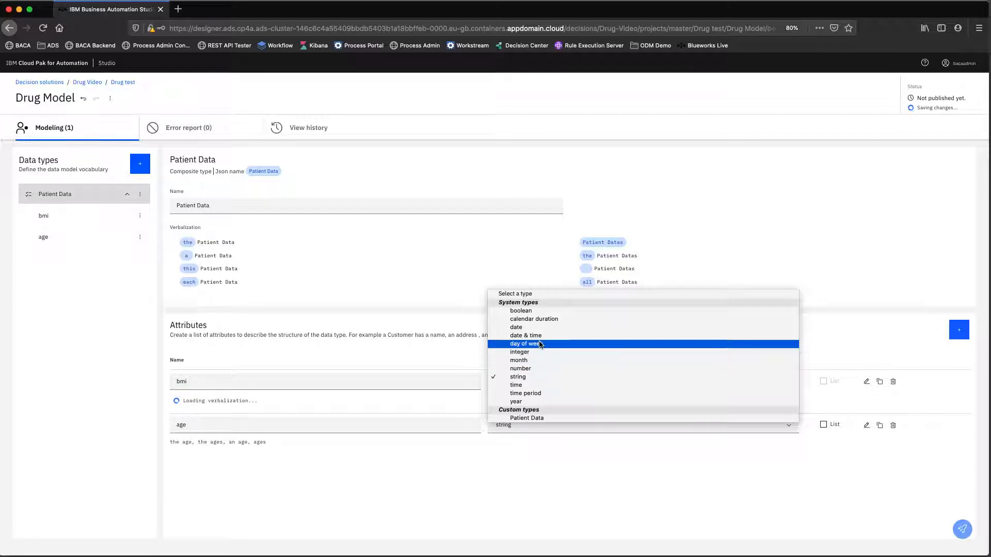
pyautogui.click(530, 382)
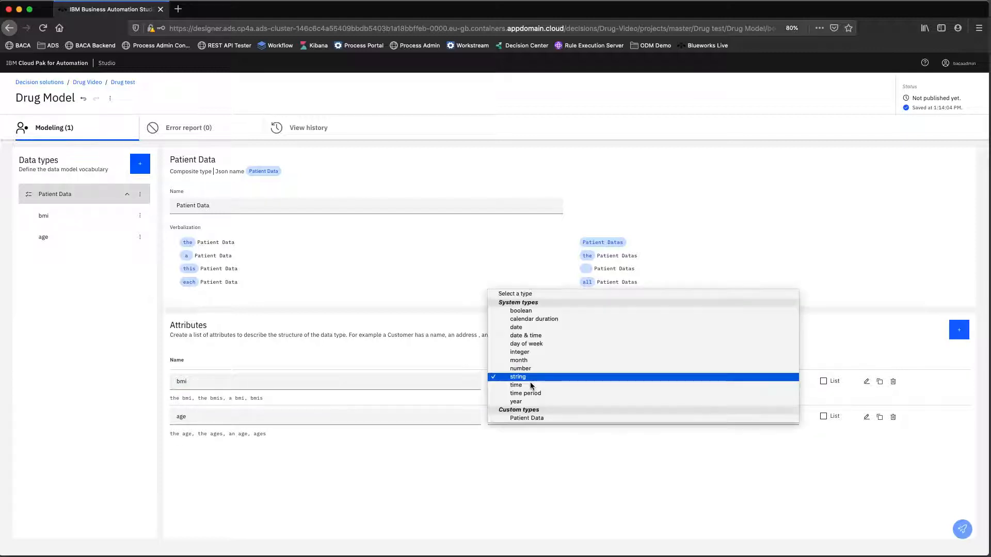
pyautogui.click(531, 369)
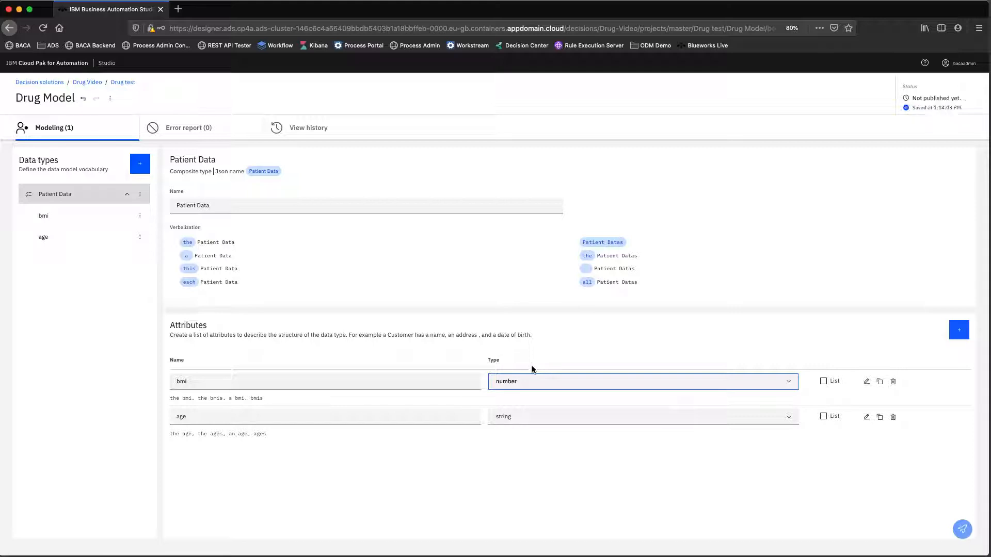
# - Add a bp attribute to Patient Data, keeping its type as string
pyautogui.click(958, 330)
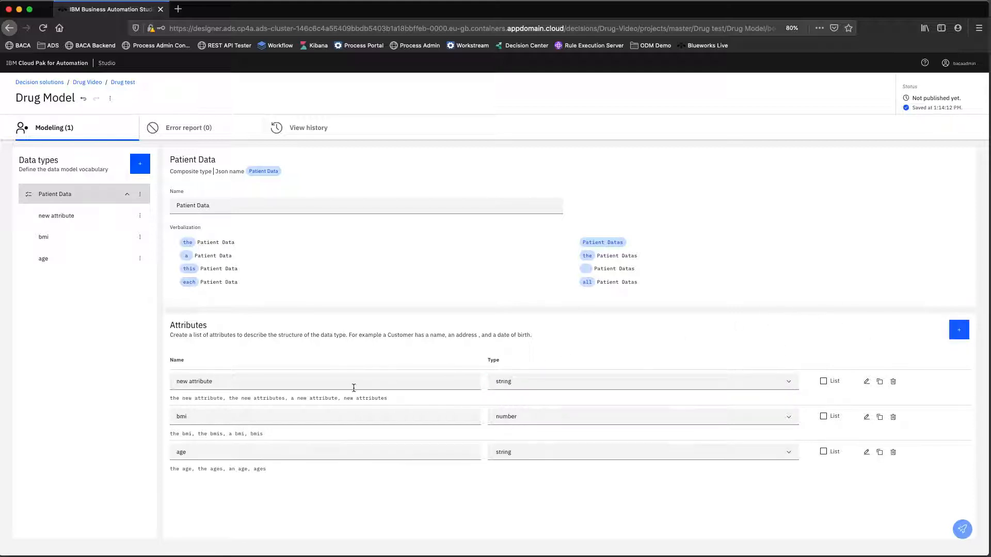
pyautogui.moveTo(303, 381); pyautogui.dragTo(156, 365)
pyautogui.write('bp')
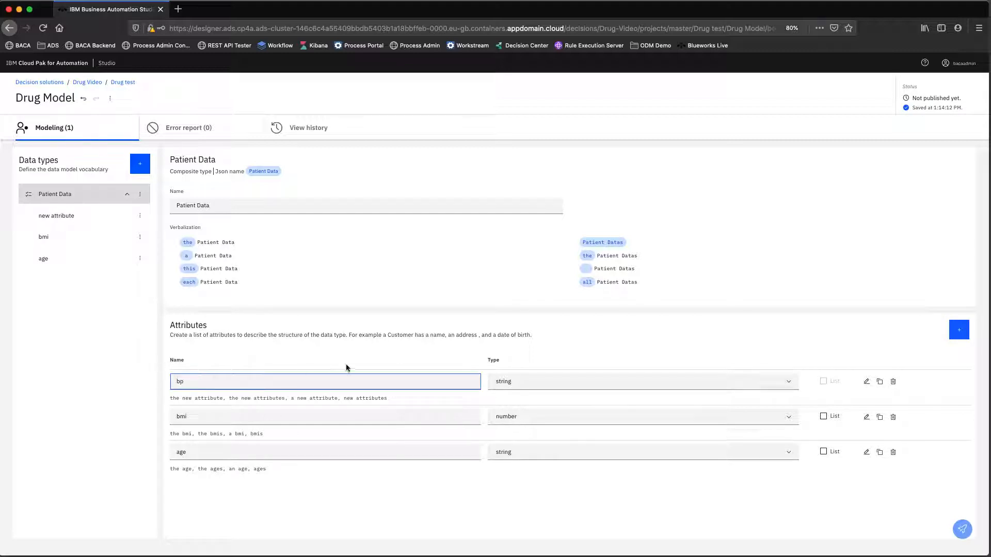
pyautogui.click(513, 382)
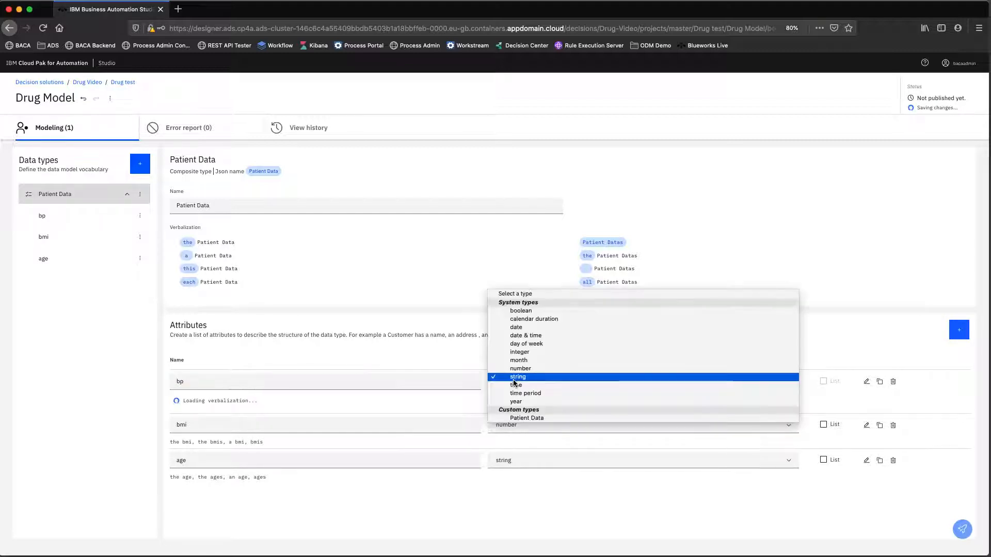
pyautogui.click(516, 377)
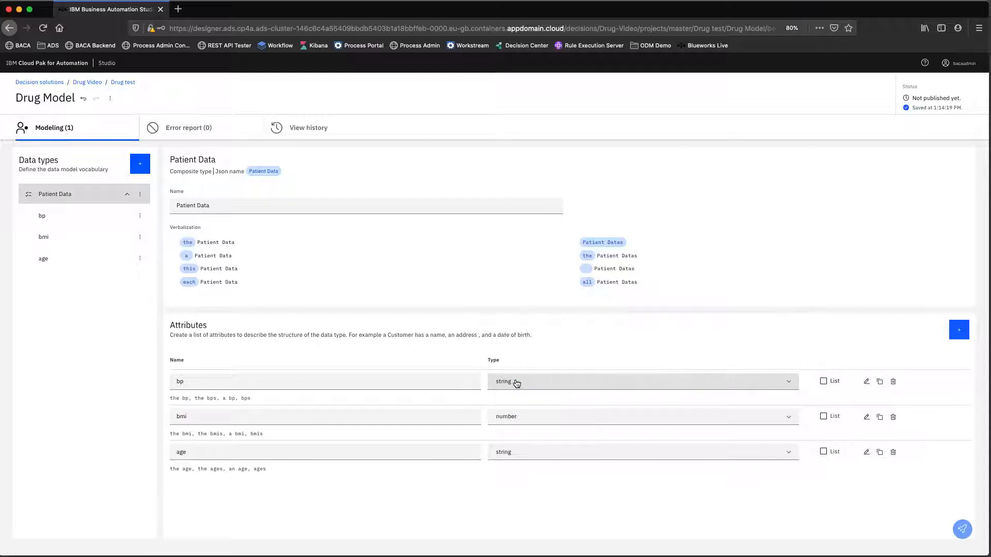
pyautogui.click(516, 382)
pyautogui.click(516, 379)
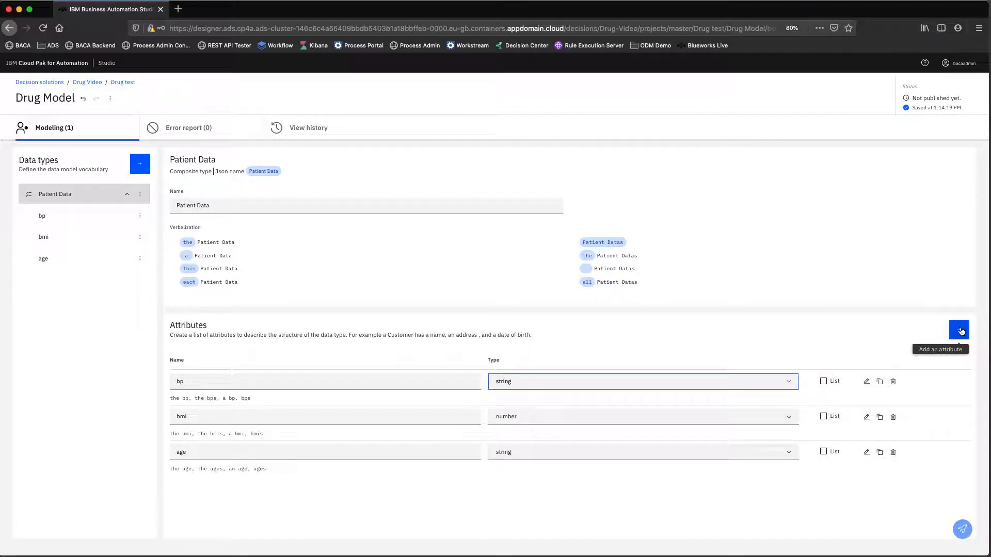
# - Add a gender attribute to Patient Data with type string
pyautogui.click(961, 331)
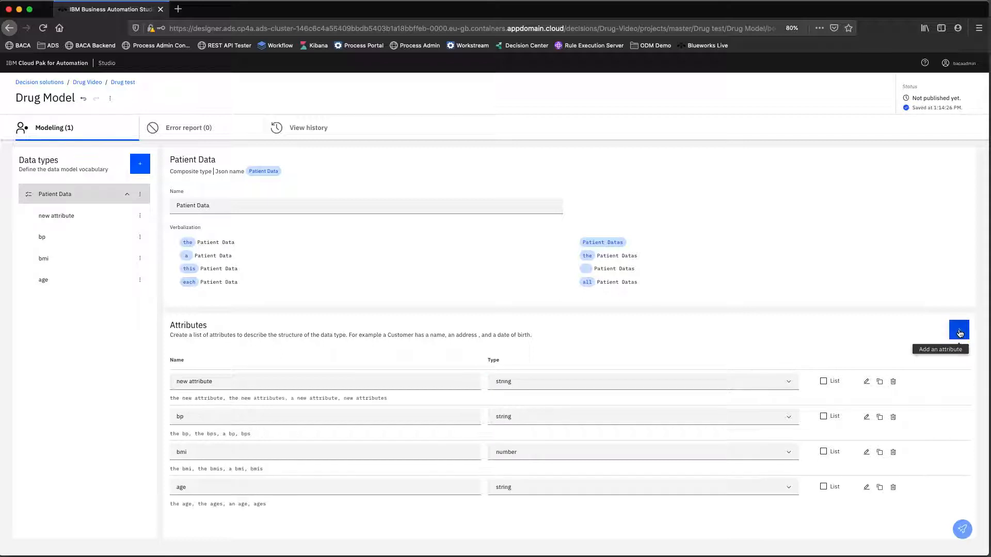
pyautogui.moveTo(250, 380); pyautogui.dragTo(177, 381)
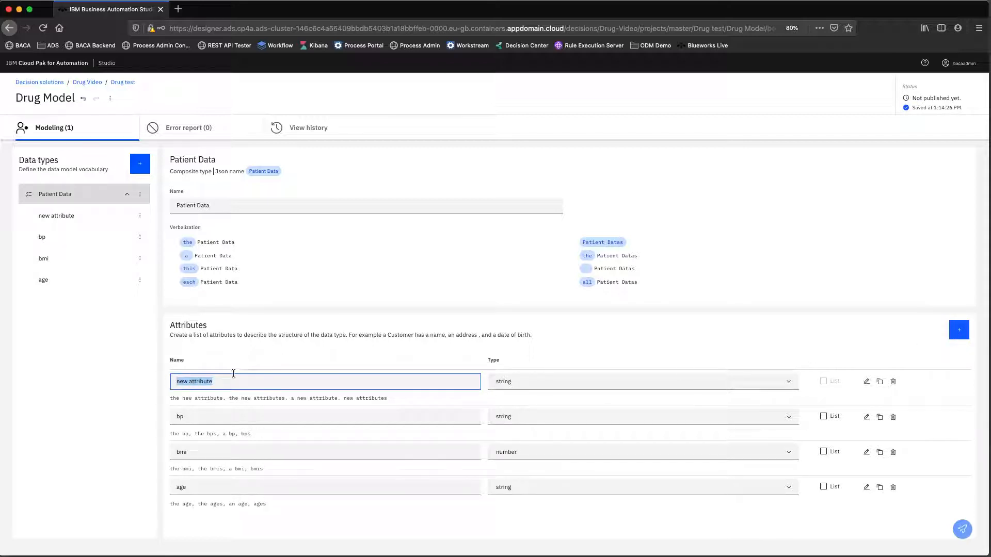
pyautogui.write('gender')
pyautogui.click(527, 381)
pyautogui.click(527, 382)
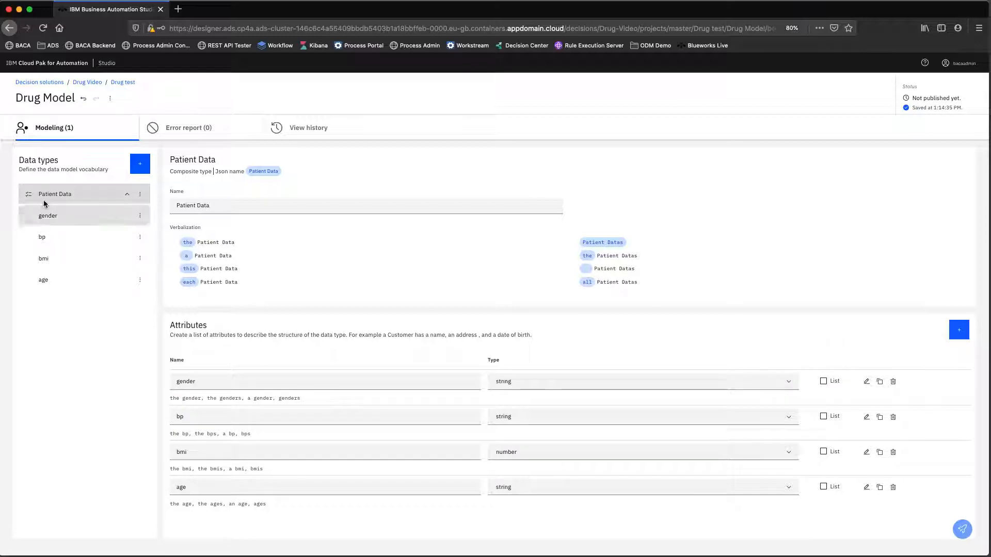
pyautogui.click(135, 166)
# - Create a composite type 'Predictive Model Result' with a prediction attribute of type string
pyautogui.click(123, 188)
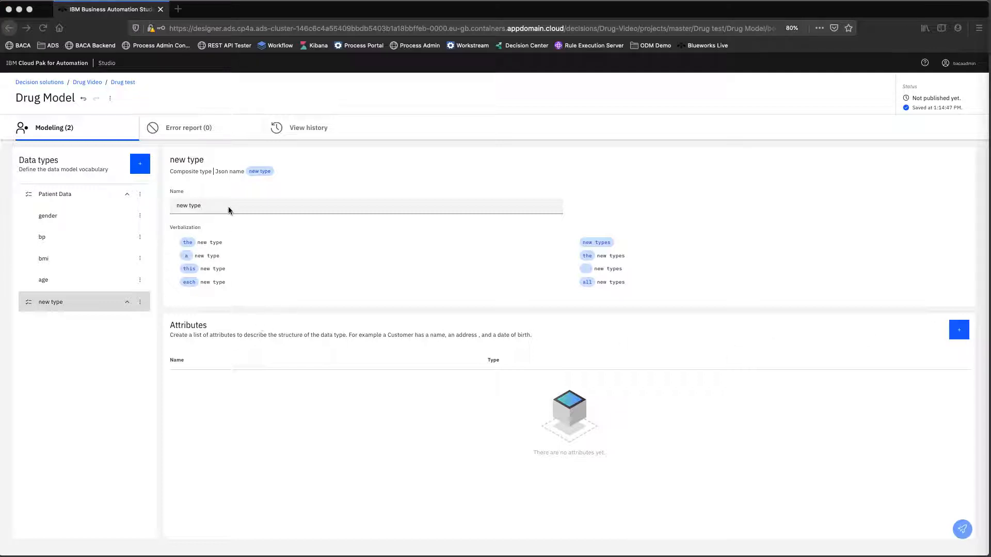
pyautogui.moveTo(215, 206); pyautogui.dragTo(166, 212)
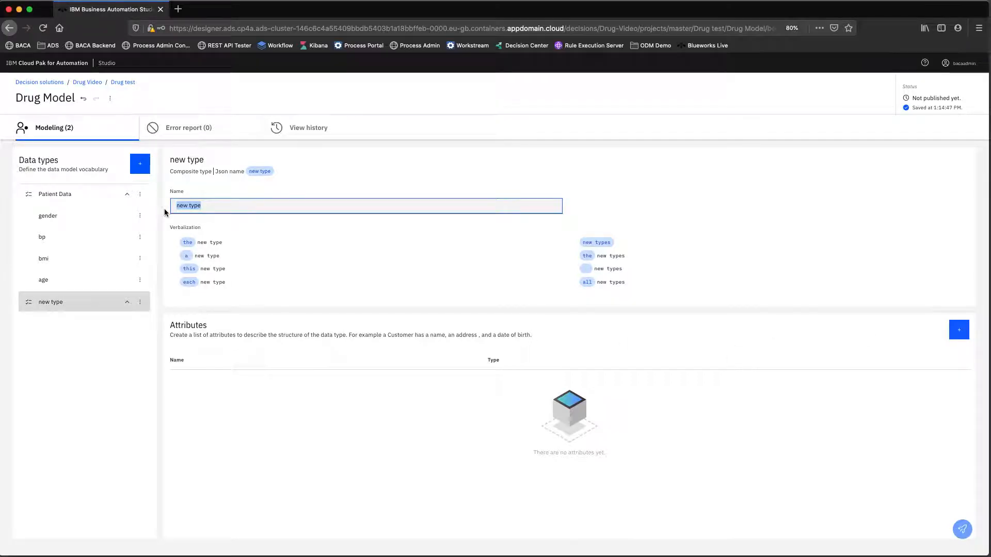
pyautogui.write('Predictive Model ')
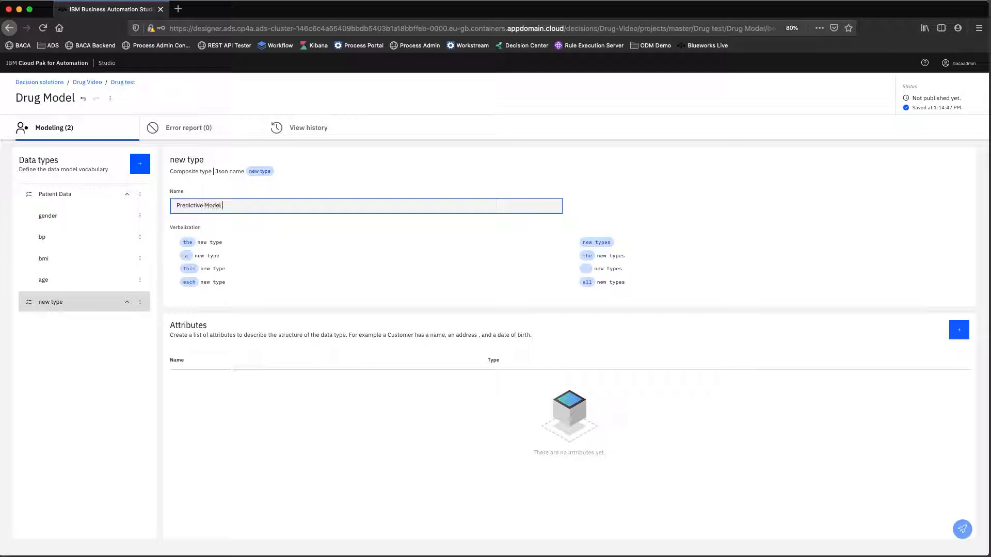
pyautogui.write('Result')
pyautogui.click(961, 330)
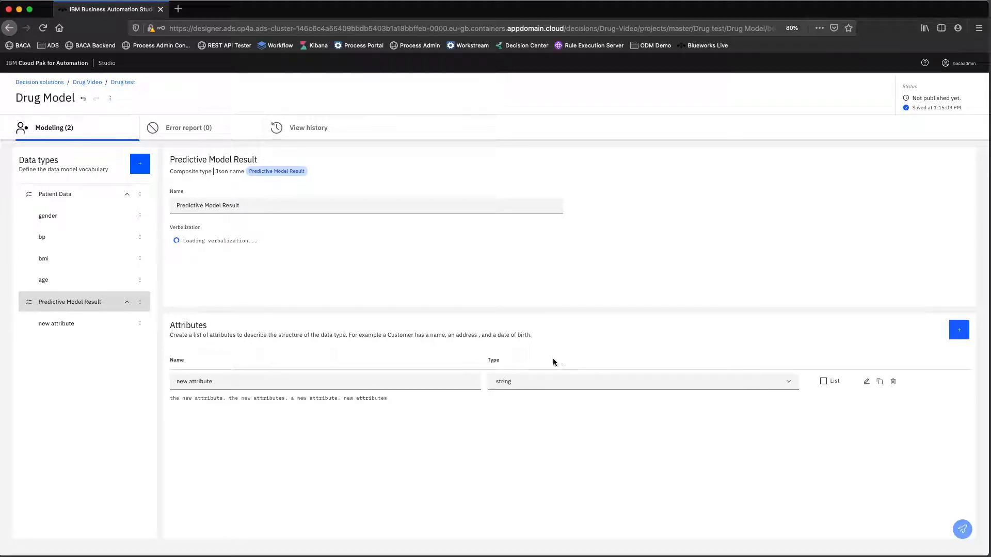
pyautogui.moveTo(342, 383); pyautogui.dragTo(140, 381)
pyautogui.write('p')
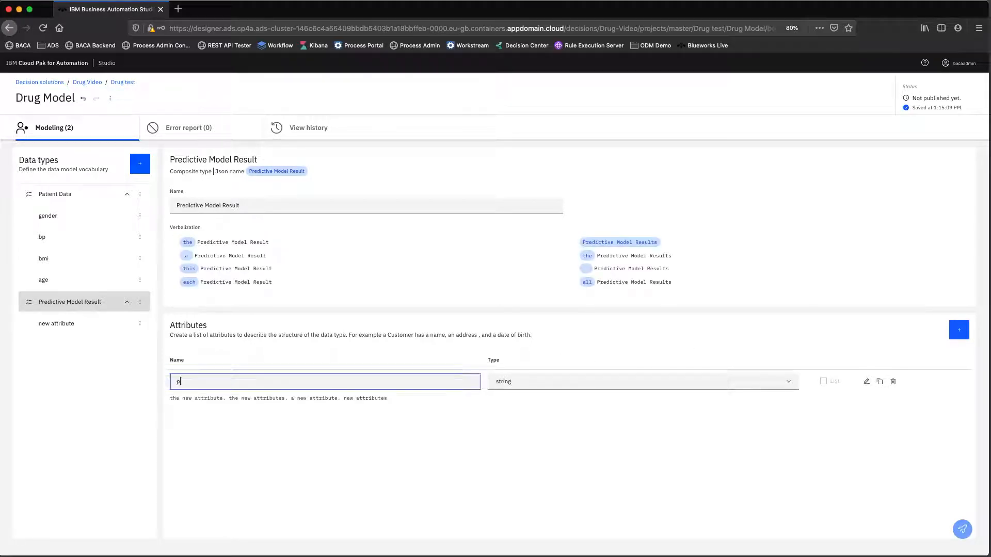
pyautogui.write('redictio')
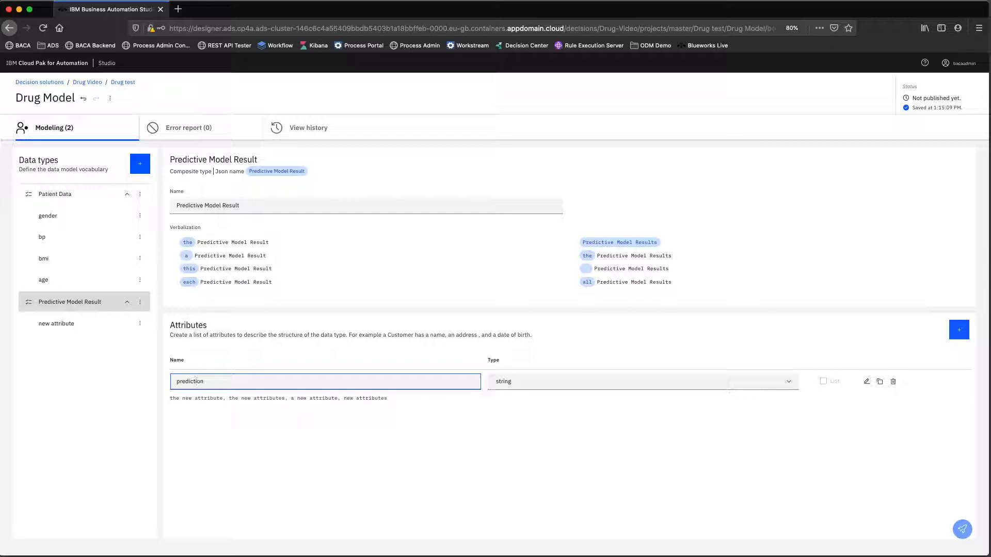
pyautogui.write('n')
pyautogui.click(952, 331)
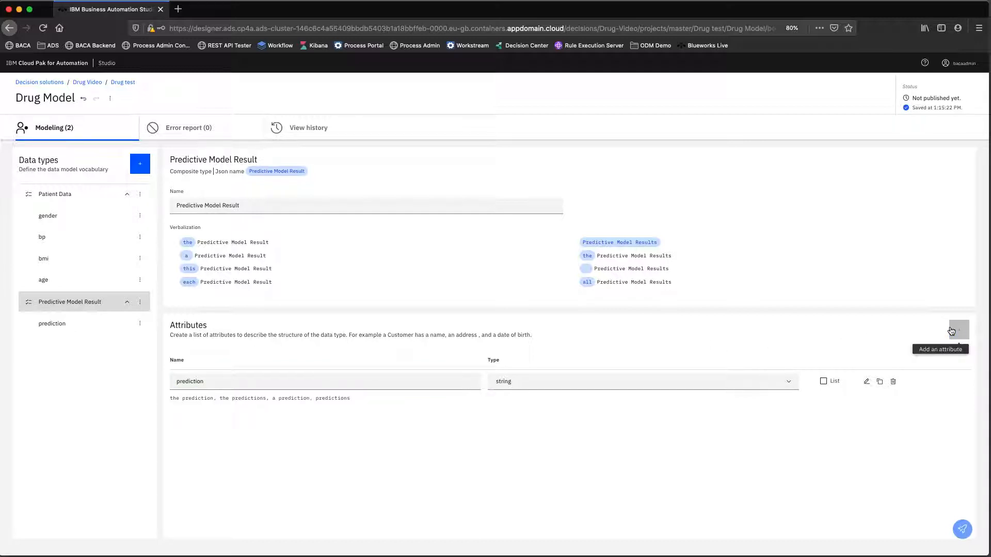
# - Add a probability attribute of type number to Predictive Model Result
pyautogui.click(952, 330)
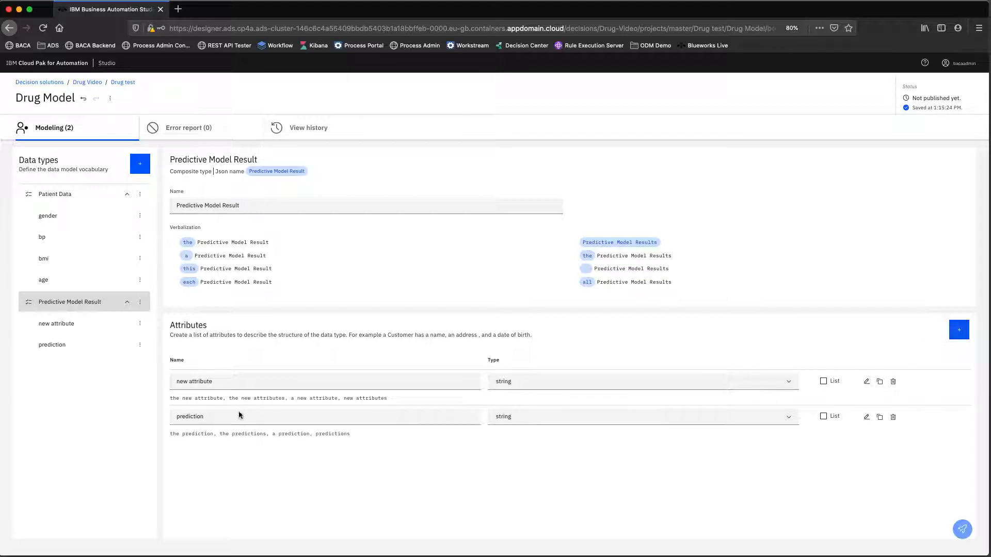
pyautogui.moveTo(241, 381); pyautogui.dragTo(166, 382)
pyautogui.write('probability')
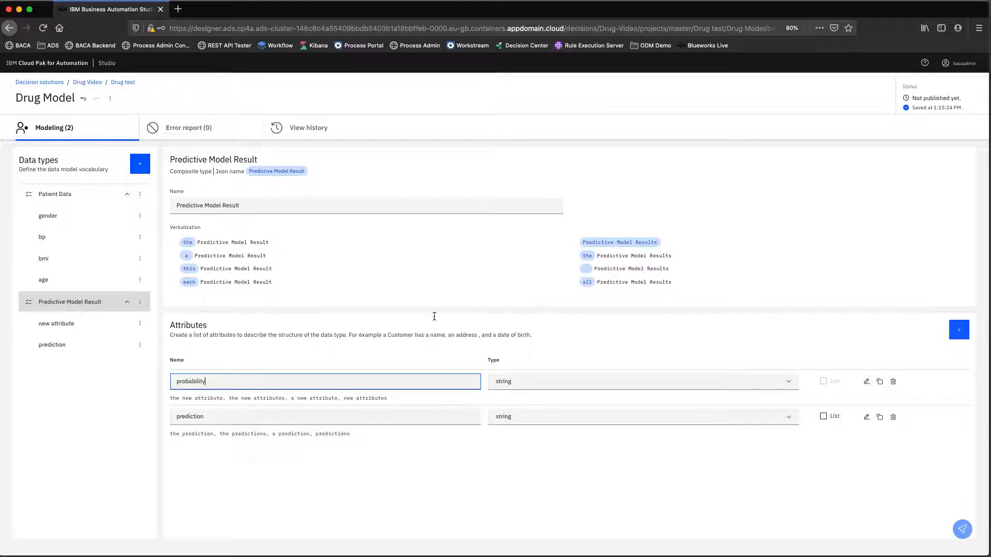
pyautogui.click(627, 382)
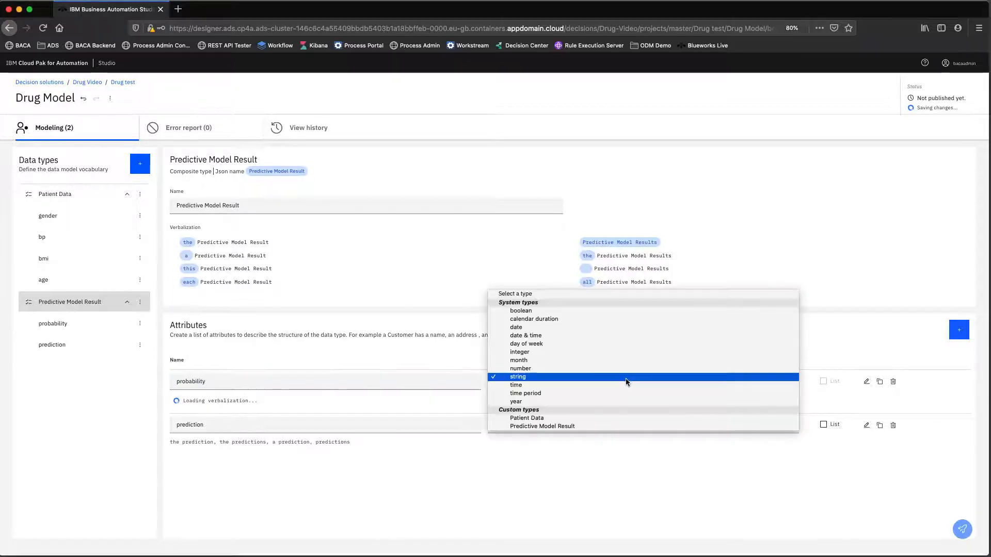
pyautogui.click(561, 369)
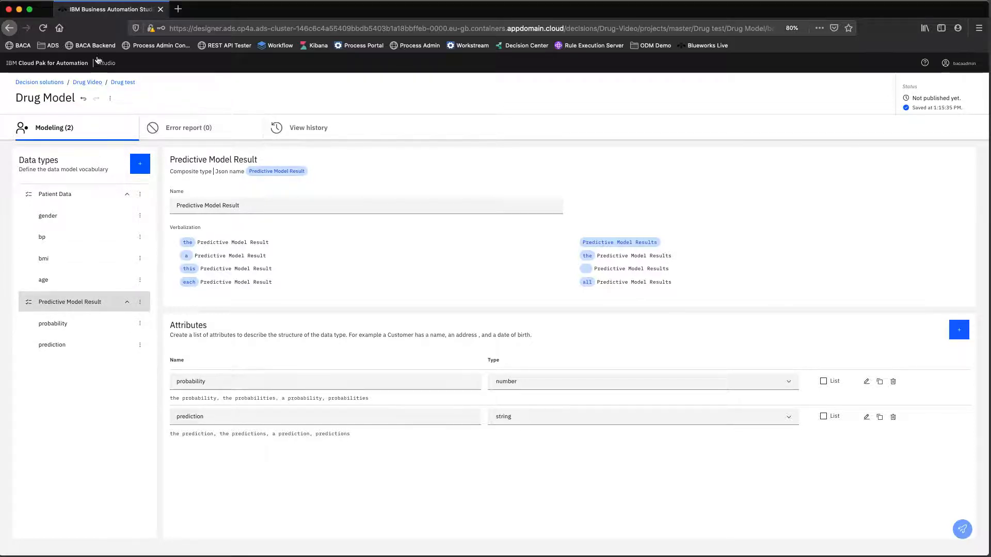
# - Open the Drug Auto AI - P3 XGB predictive model from the Drug test project
pyautogui.click(120, 83)
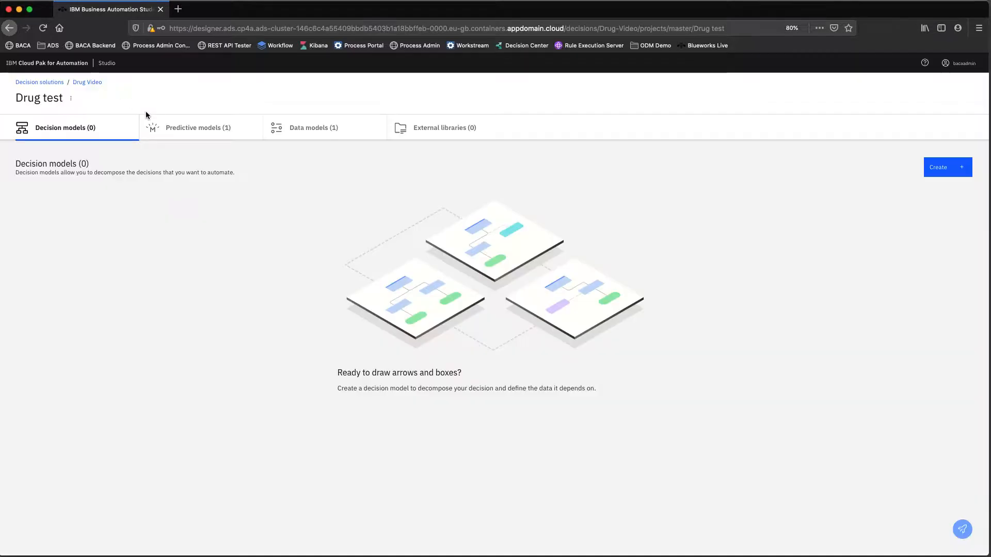
pyautogui.click(209, 134)
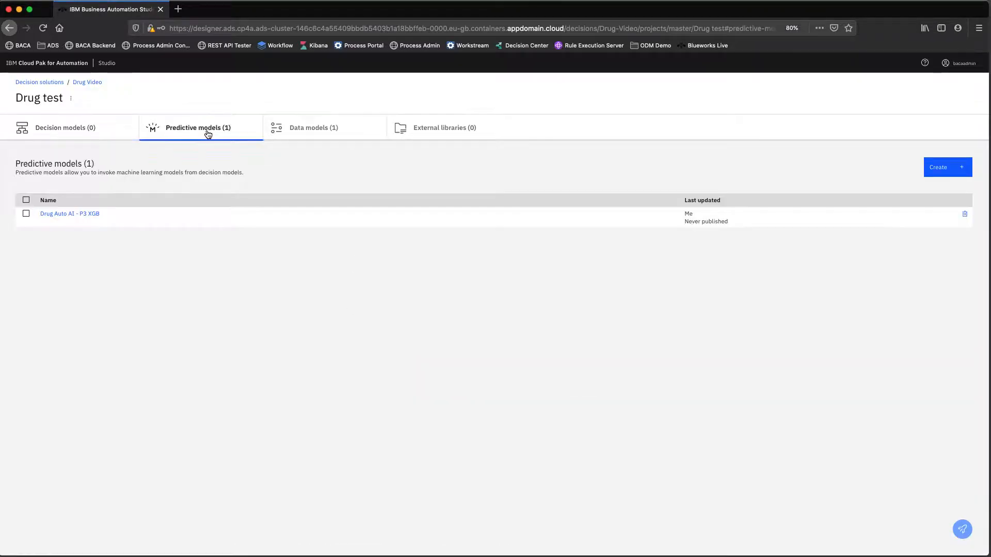
pyautogui.click(80, 213)
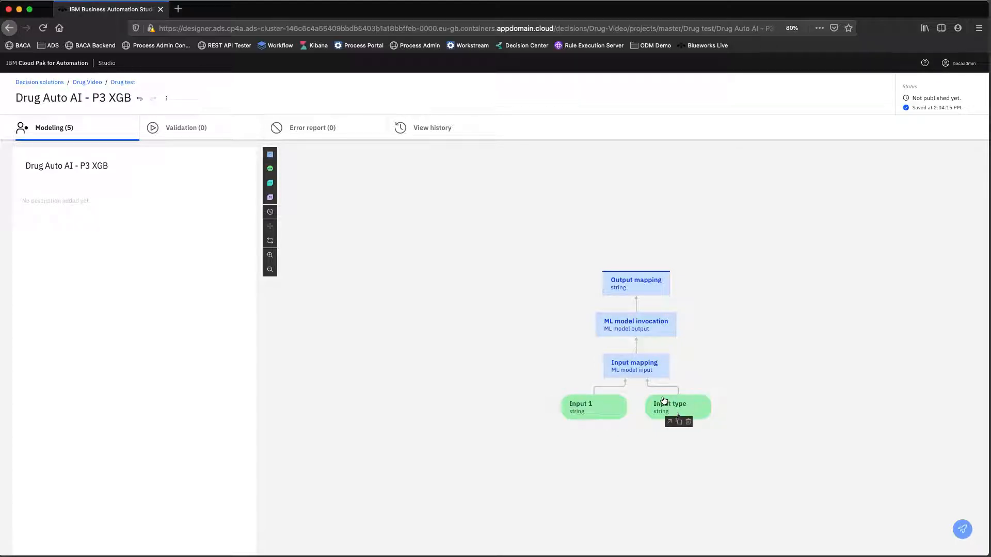
# - Delete the Input 1 node so Input type is the only input node
pyautogui.moveTo(653, 370)
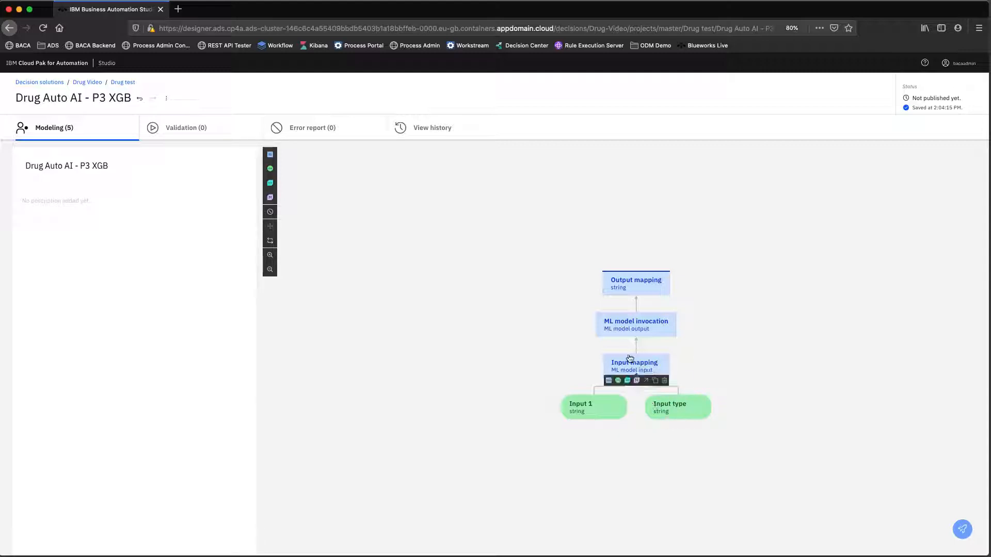
pyautogui.moveTo(644, 331)
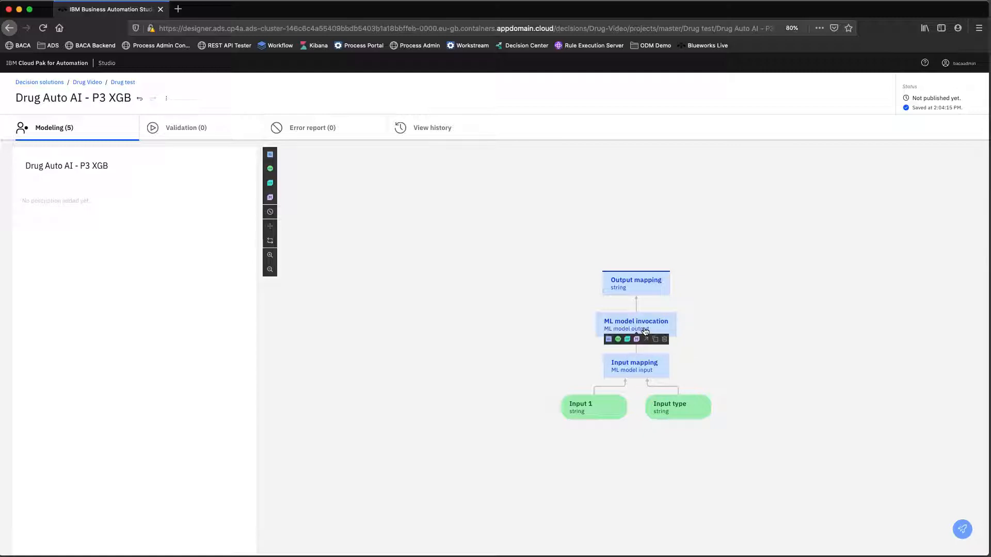
pyautogui.moveTo(645, 285)
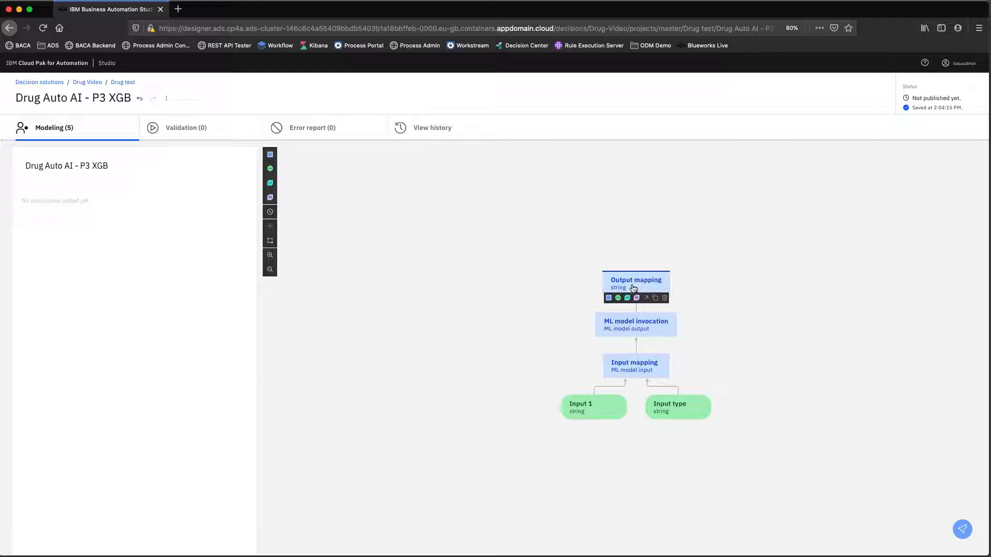
pyautogui.moveTo(584, 399)
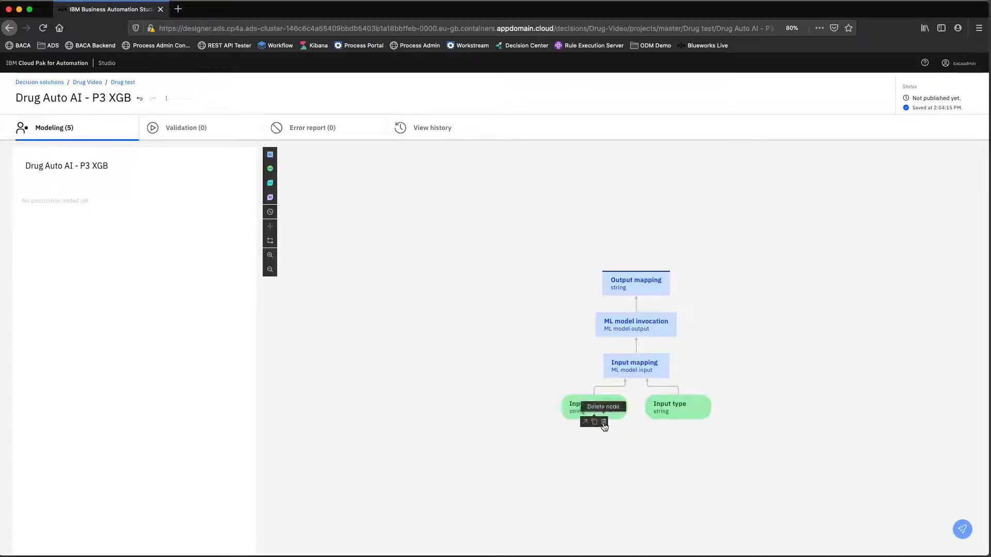
pyautogui.click(603, 422)
pyautogui.click(648, 408)
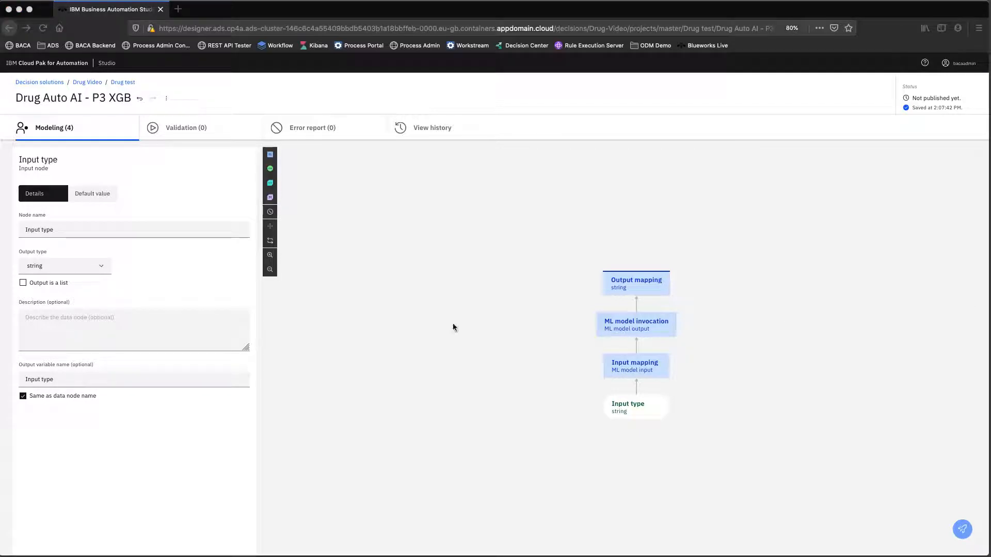
# - Rename the input node to 'Patient Details' and set its output type to Patient Data
pyautogui.click(137, 231)
pyautogui.moveTo(53, 230); pyautogui.dragTo(33, 230)
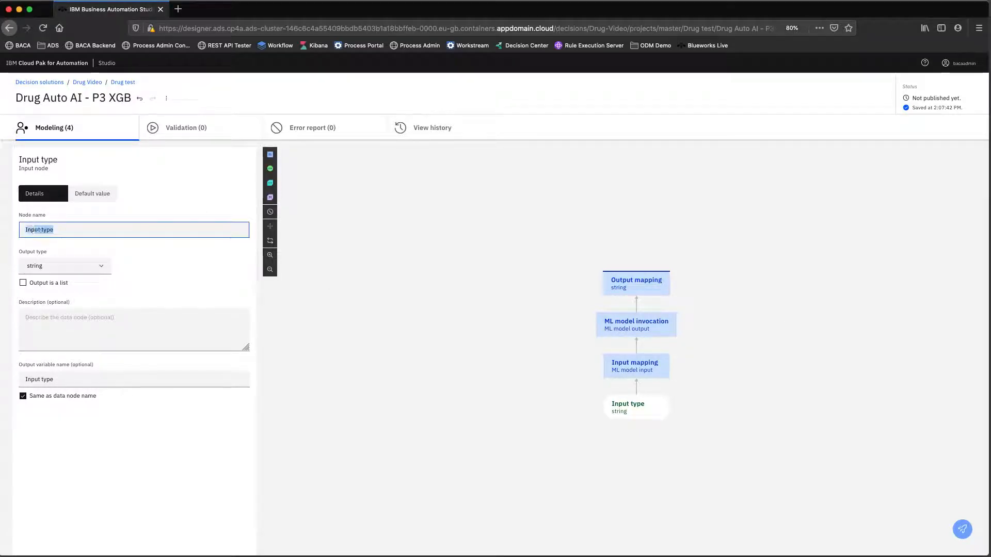
pyautogui.write('Pat')
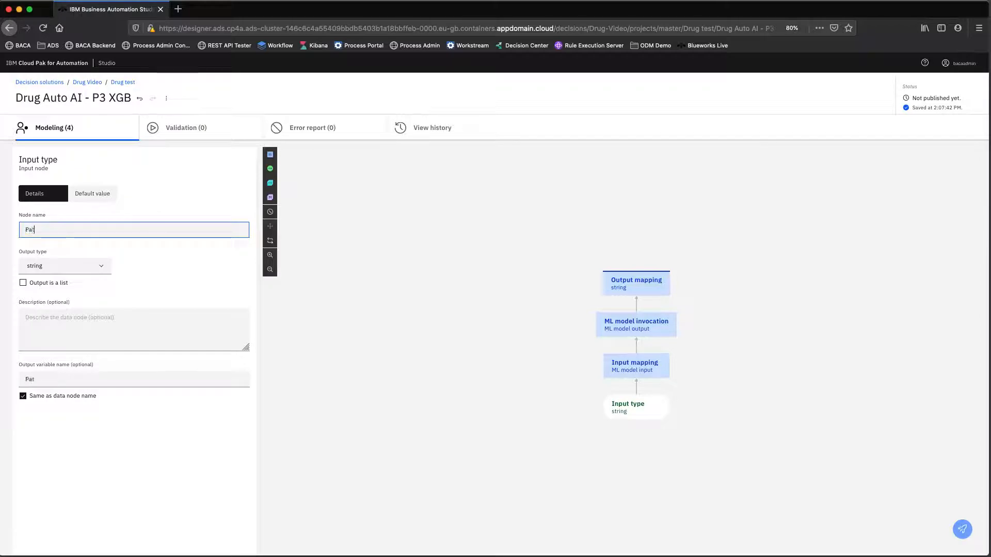
pyautogui.write('ient Details')
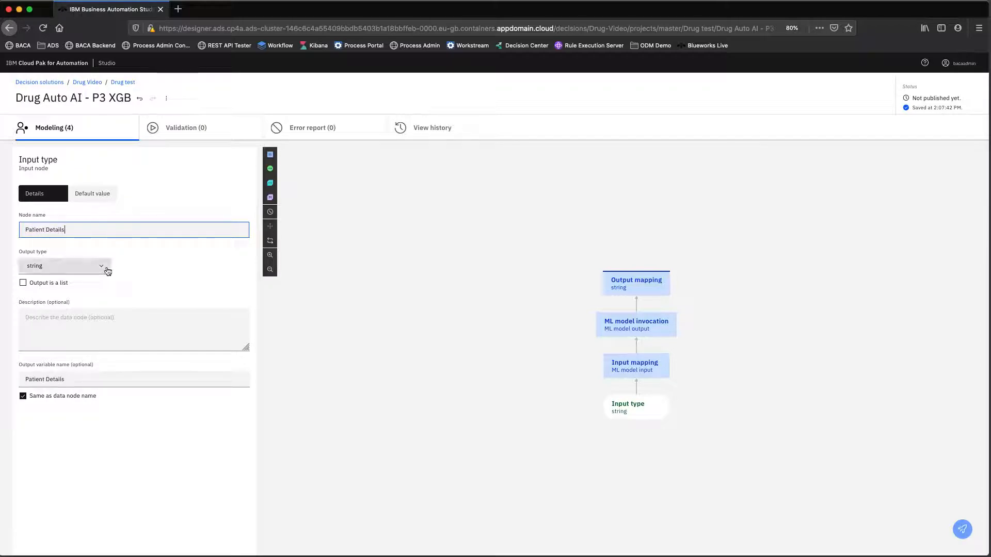
pyautogui.click(98, 267)
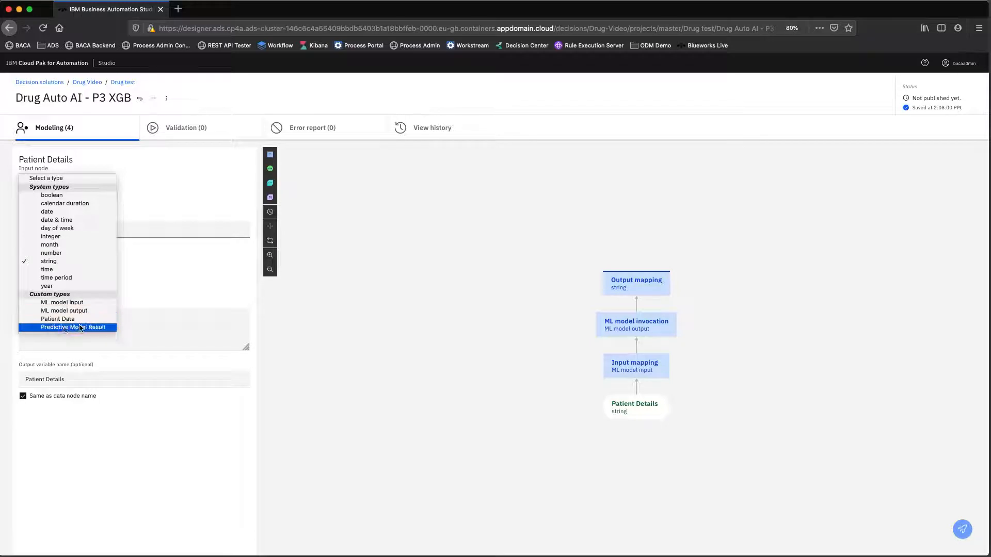
pyautogui.moveTo(635, 372)
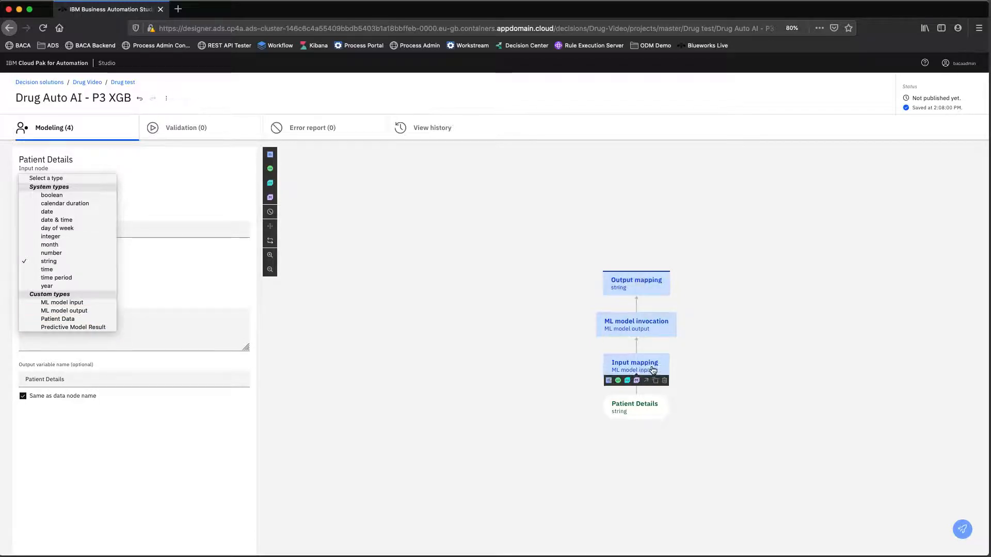
pyautogui.moveTo(639, 406)
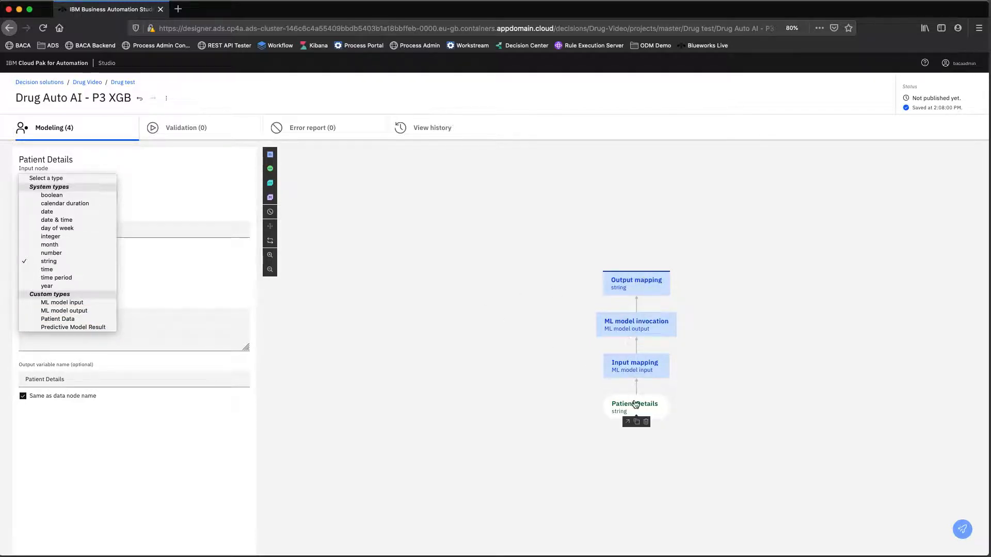
pyautogui.click(73, 320)
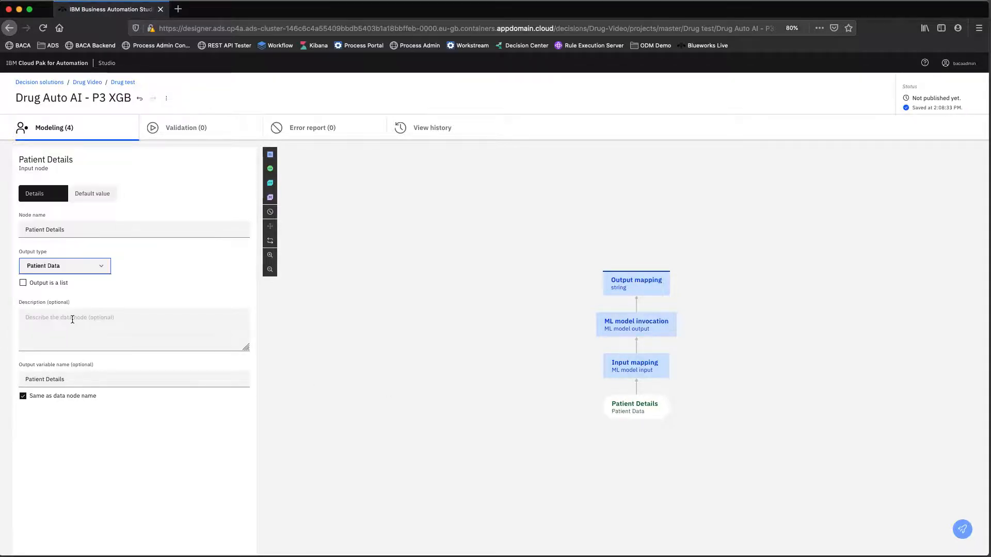
pyautogui.click(634, 373)
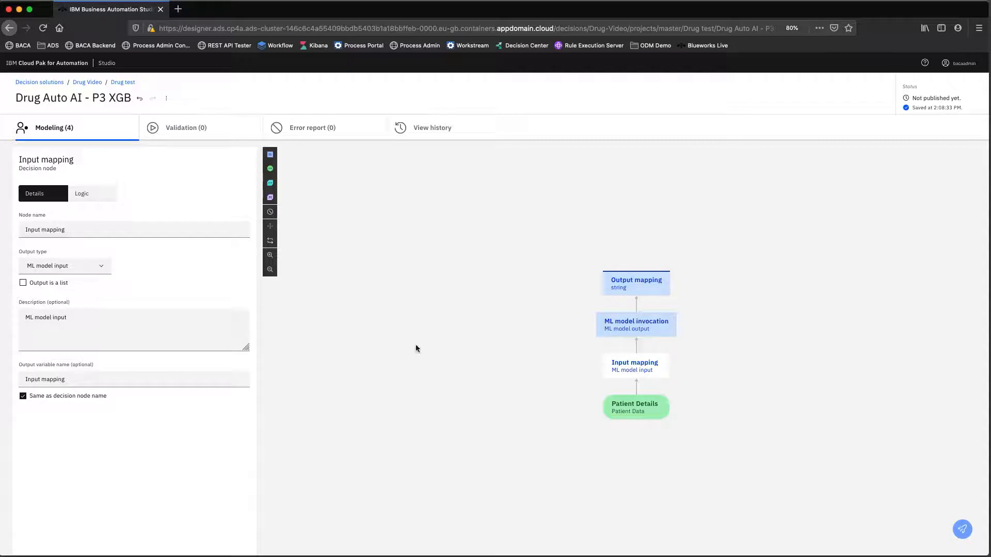
# - Create a business rule named 'Mapping' in the Input mapping logic, then return to Drug test
pyautogui.click(85, 194)
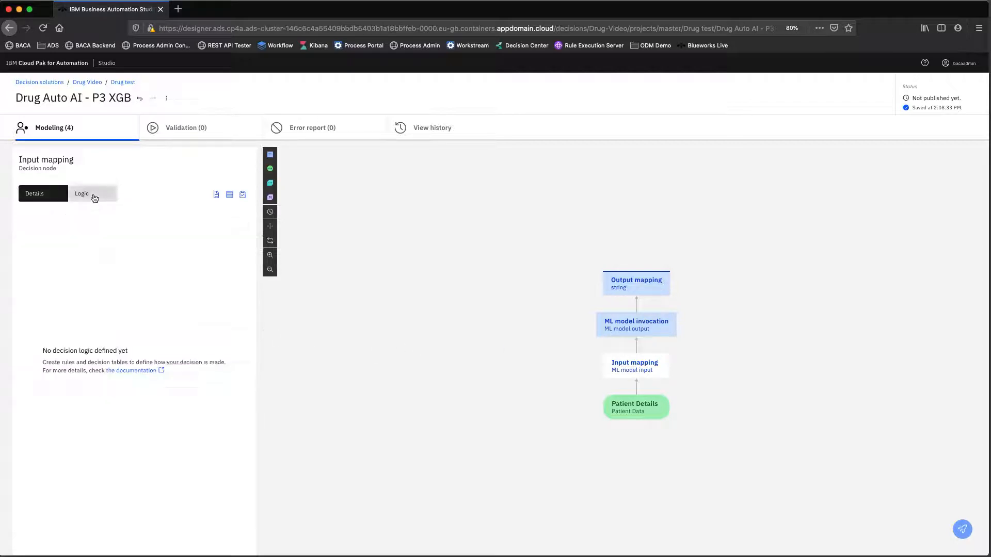
pyautogui.click(215, 194)
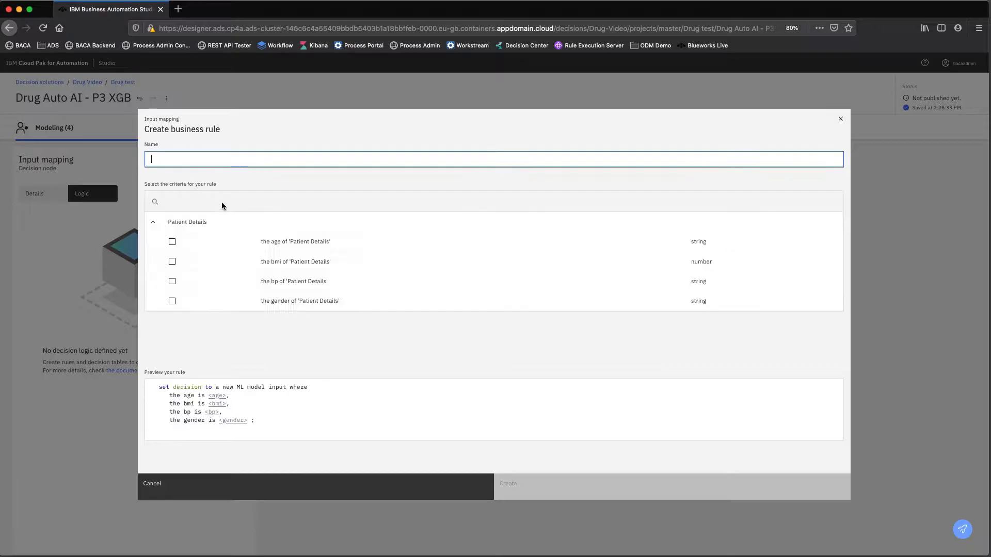
pyautogui.write('Mapping')
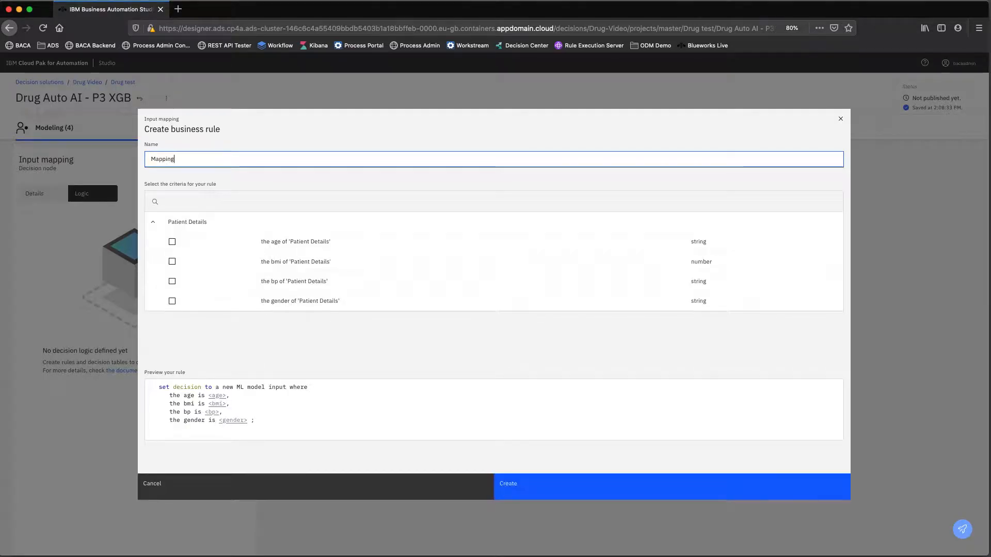
pyautogui.click(522, 483)
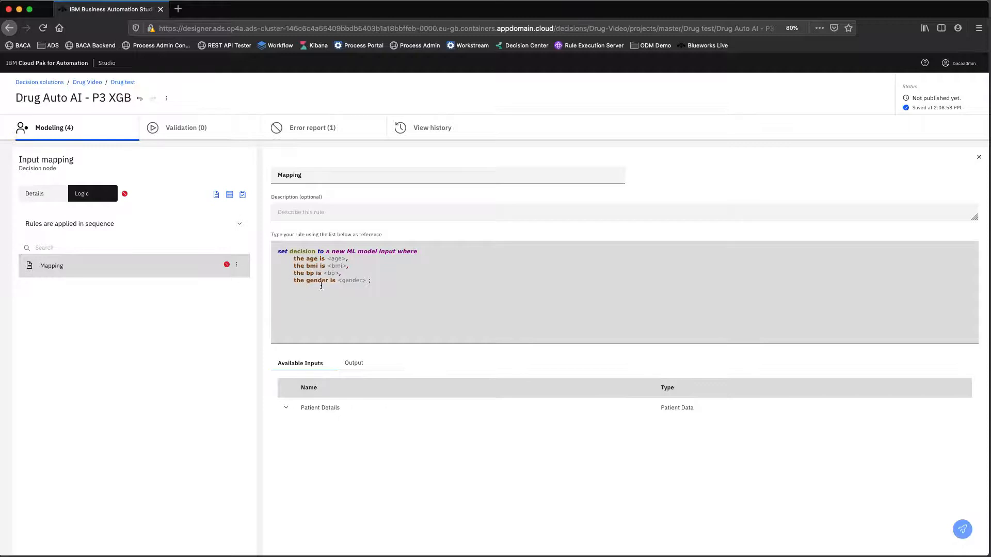
pyautogui.click(336, 258)
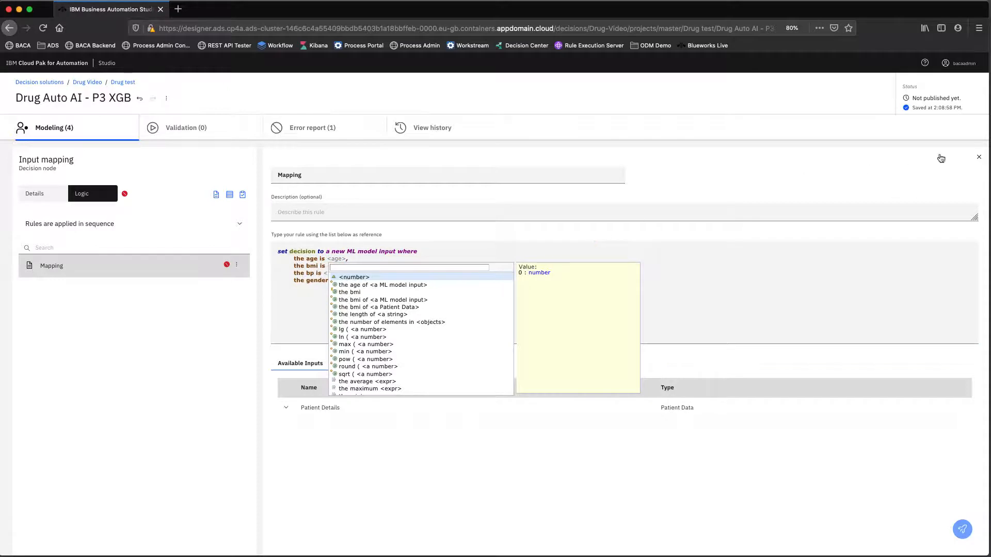
pyautogui.click(978, 157)
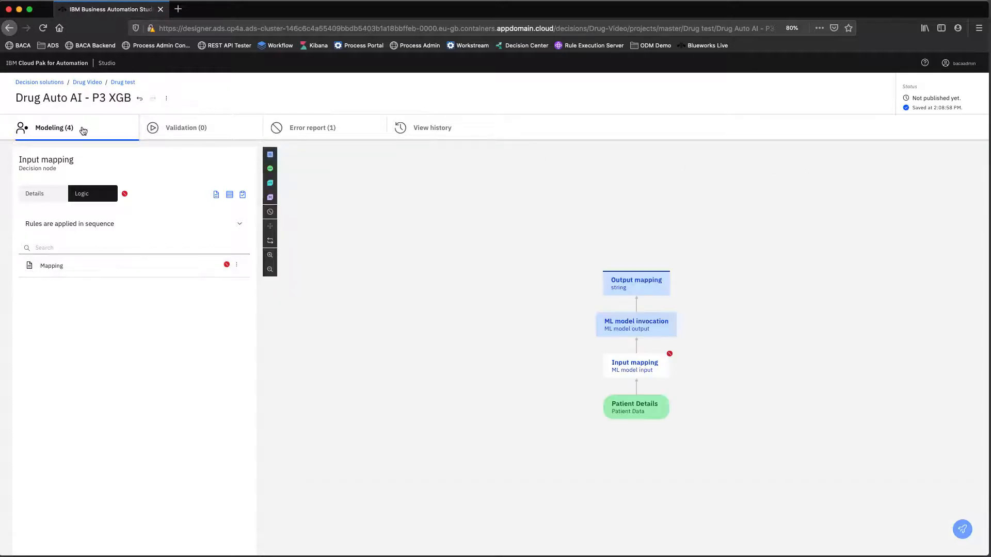
pyautogui.click(122, 83)
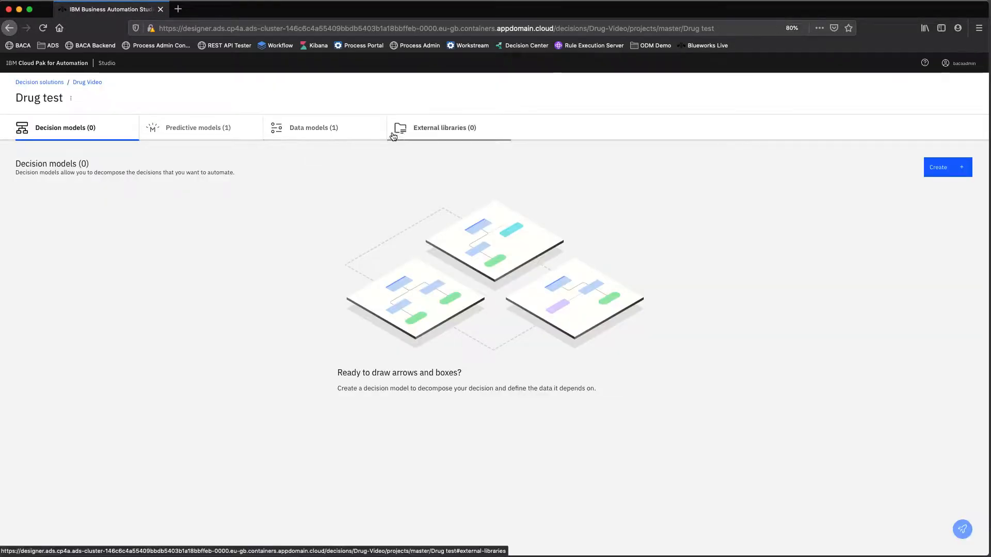
# - Change the Drug Model's Patient Data age attribute type to integer, then go back to Drug test
pyautogui.click(334, 130)
pyautogui.click(60, 215)
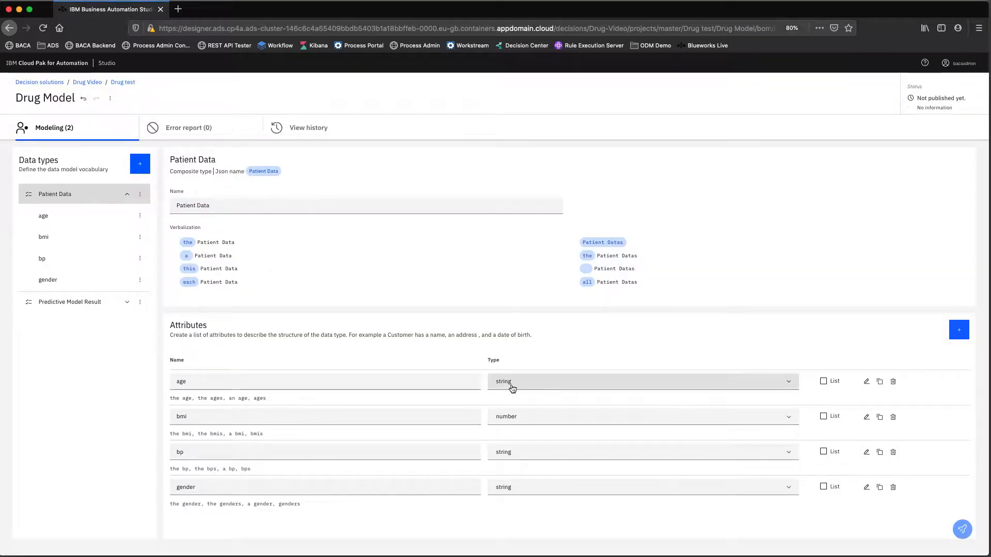
pyautogui.click(550, 383)
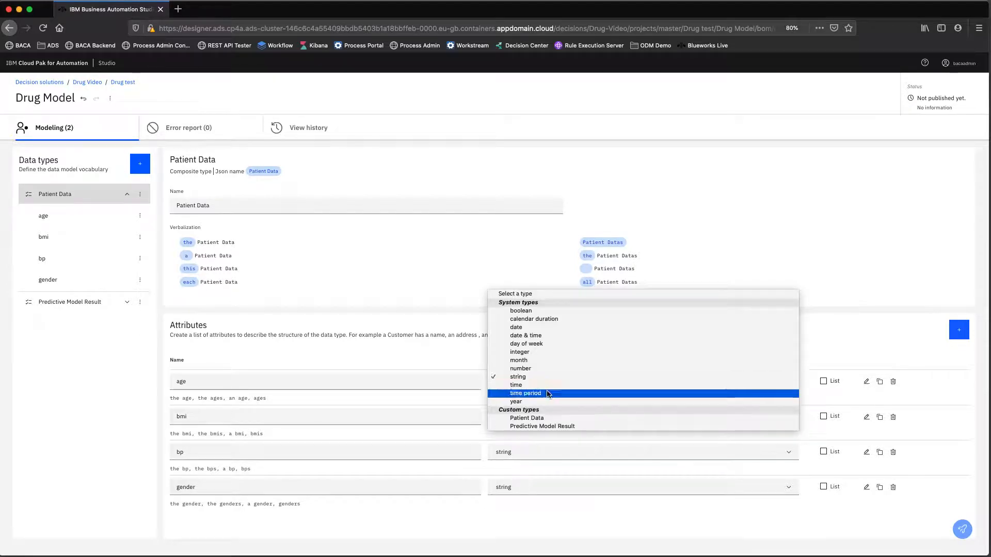
pyautogui.click(537, 353)
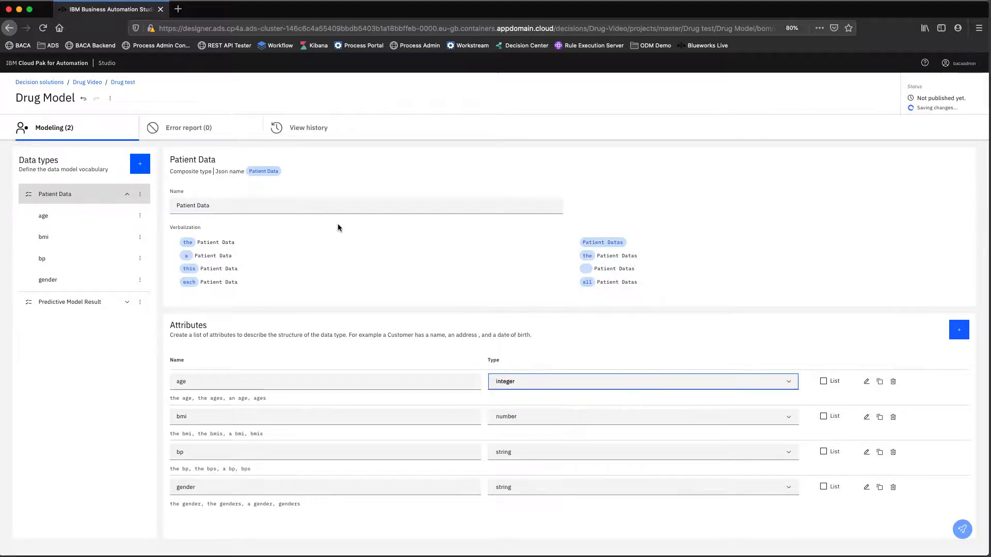
pyautogui.click(123, 83)
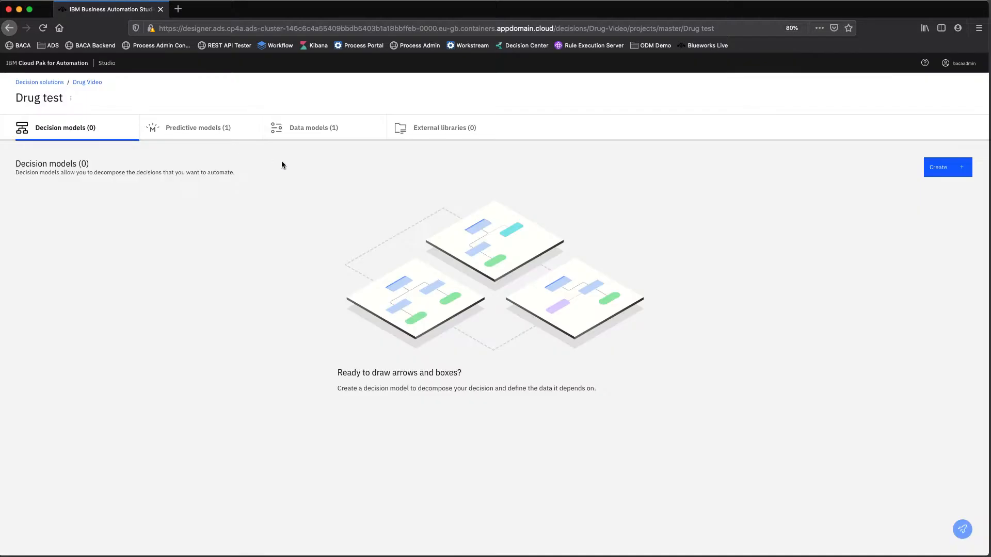
# - Open the Input mapping node's Mapping rule in the Drug Auto AI - P3 XGB predictive model
pyautogui.click(191, 127)
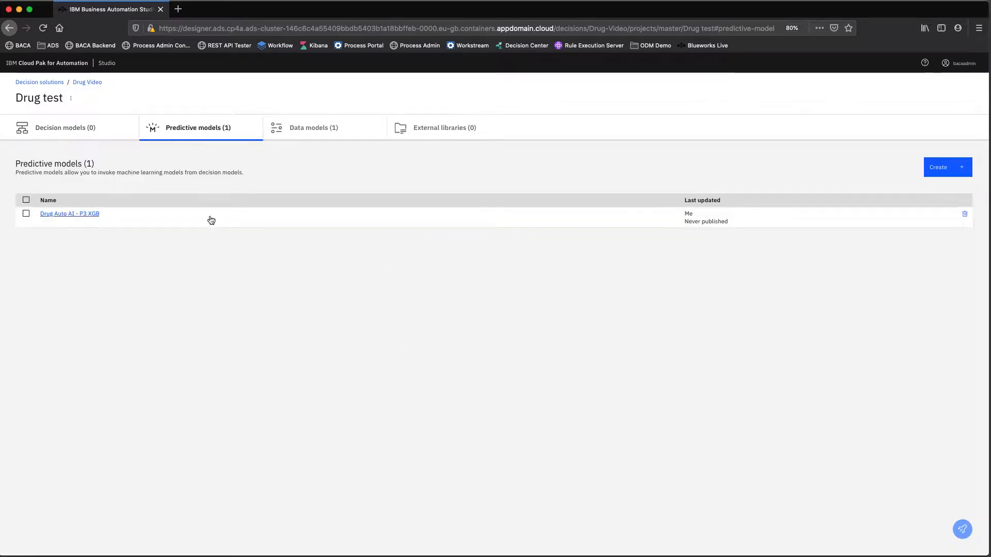
pyautogui.click(95, 214)
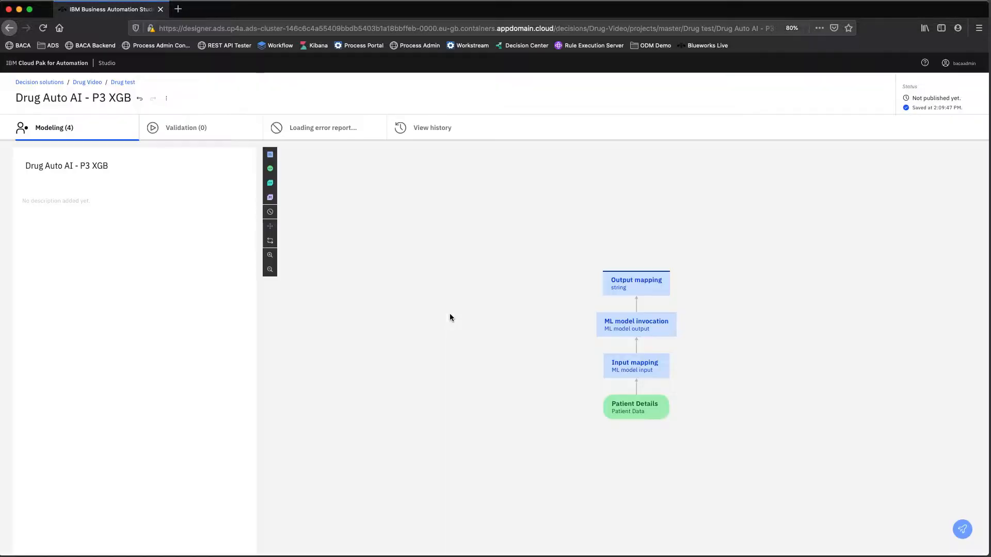
pyautogui.click(629, 364)
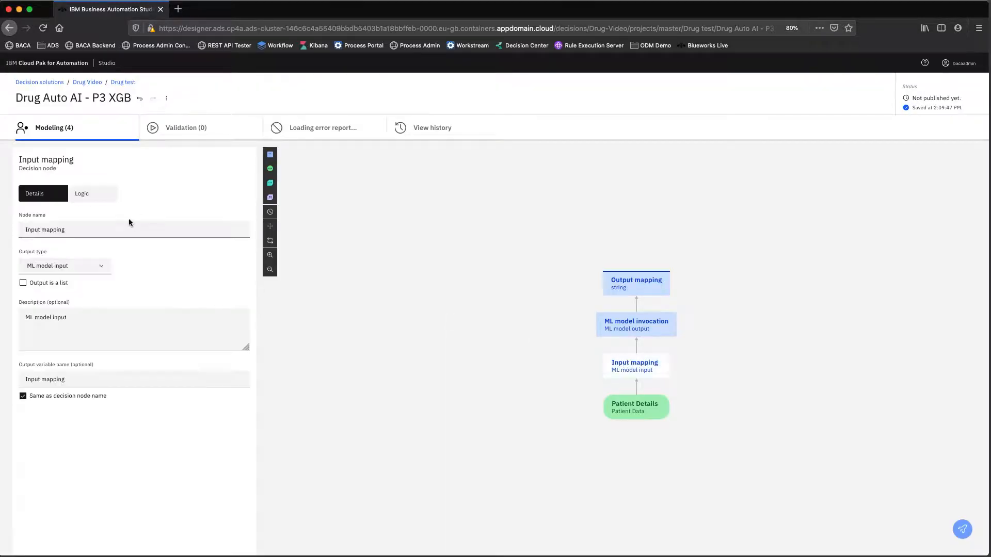
pyautogui.click(82, 194)
pyautogui.click(52, 267)
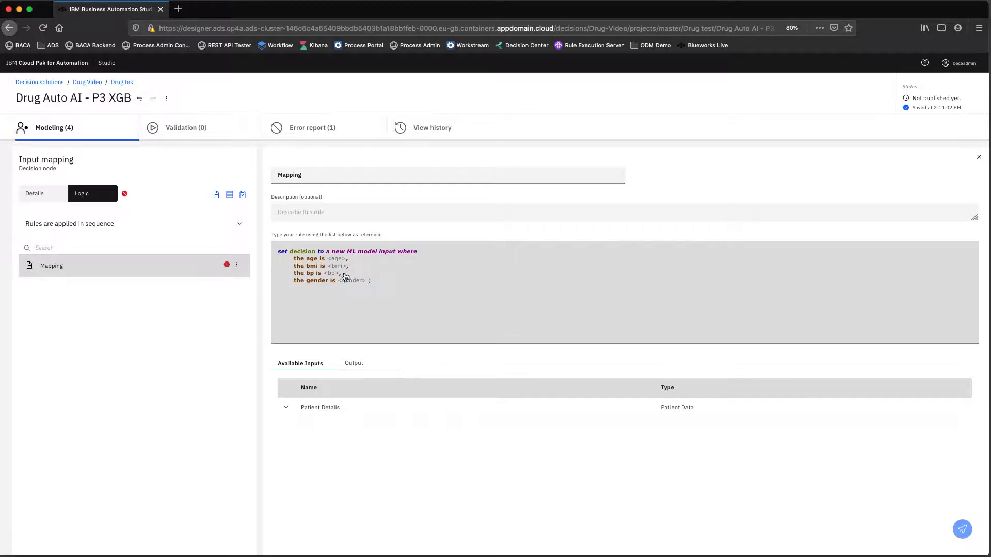
# - Set age and bmi in the Mapping rule to 'the age of' and 'the bmi of' 'Patient Details'
pyautogui.click(336, 259)
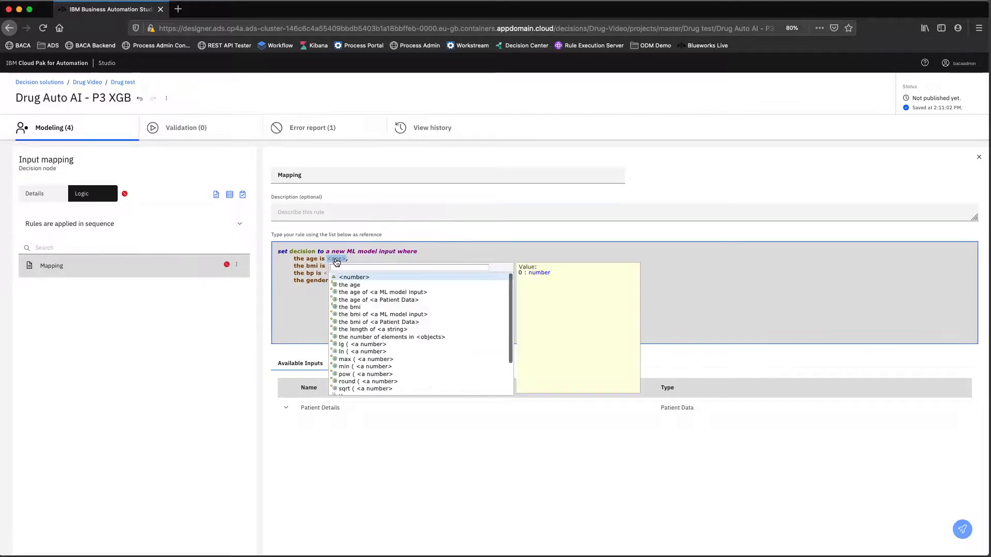
pyautogui.click(392, 296)
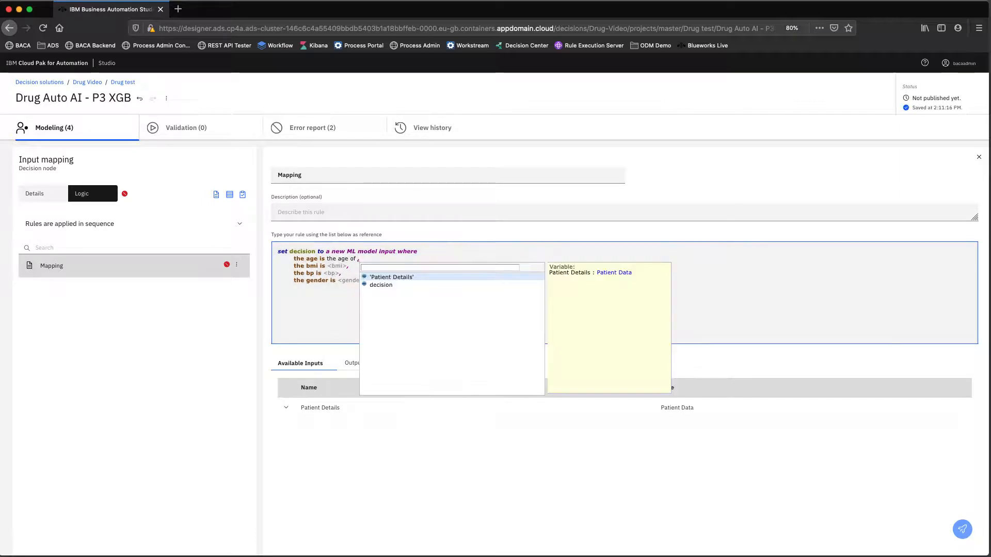
pyautogui.press('Return')
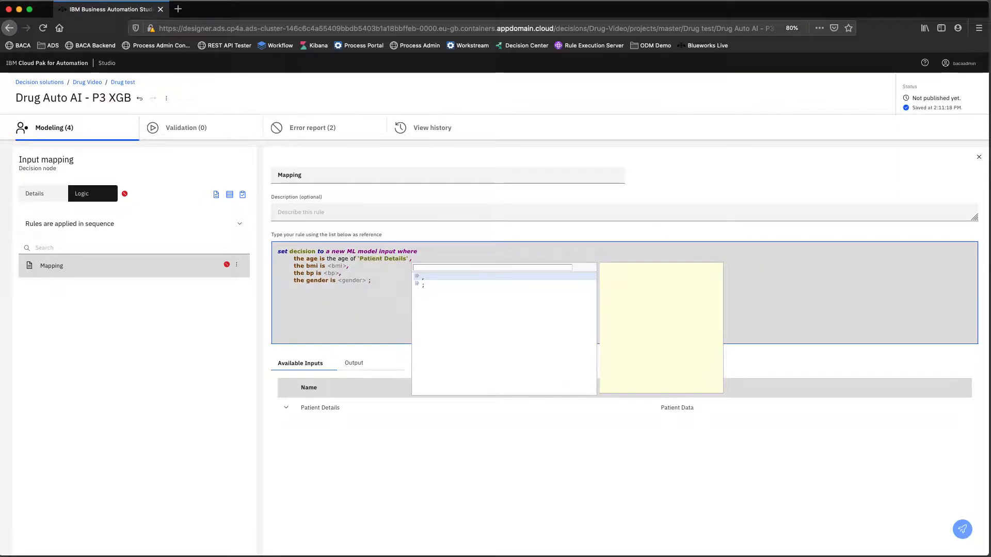
pyautogui.click(334, 266)
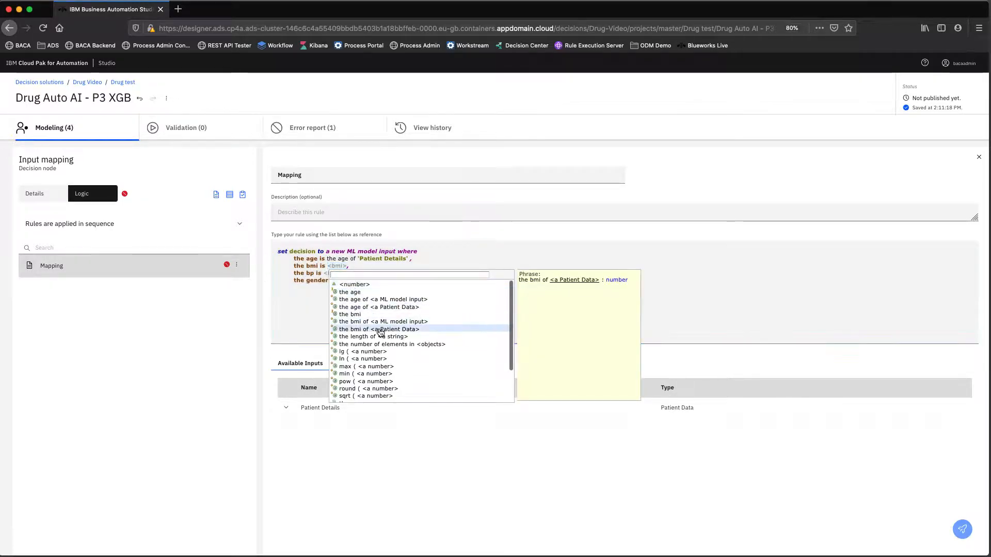
pyautogui.click(386, 328)
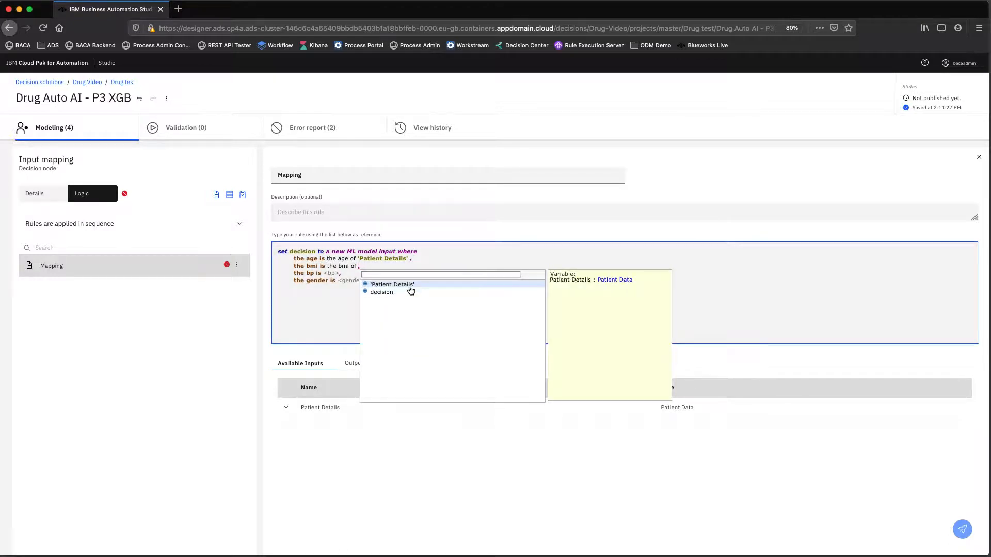
pyautogui.click(409, 286)
# - Take bp and gender from 'Patient Details', then close the rule editor
pyautogui.click(332, 273)
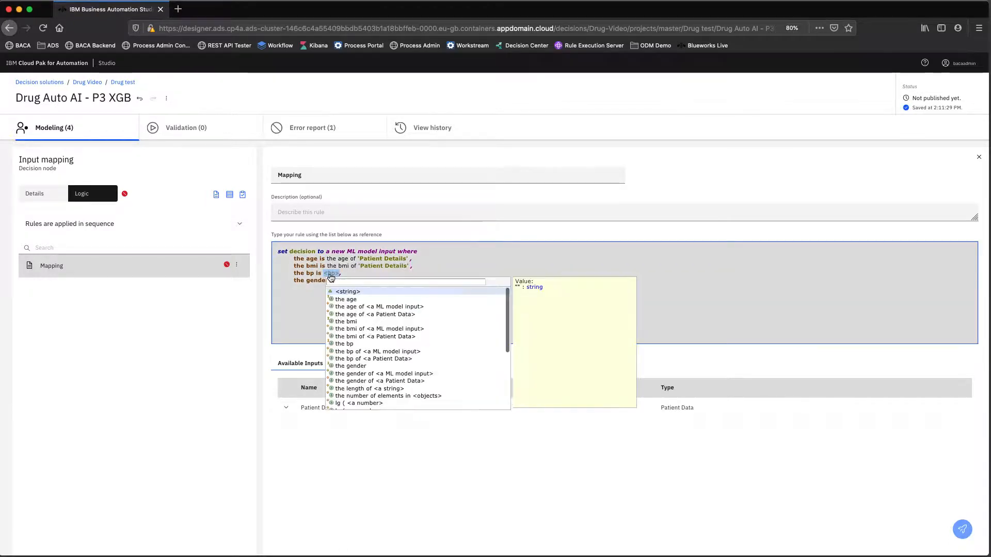
pyautogui.click(366, 359)
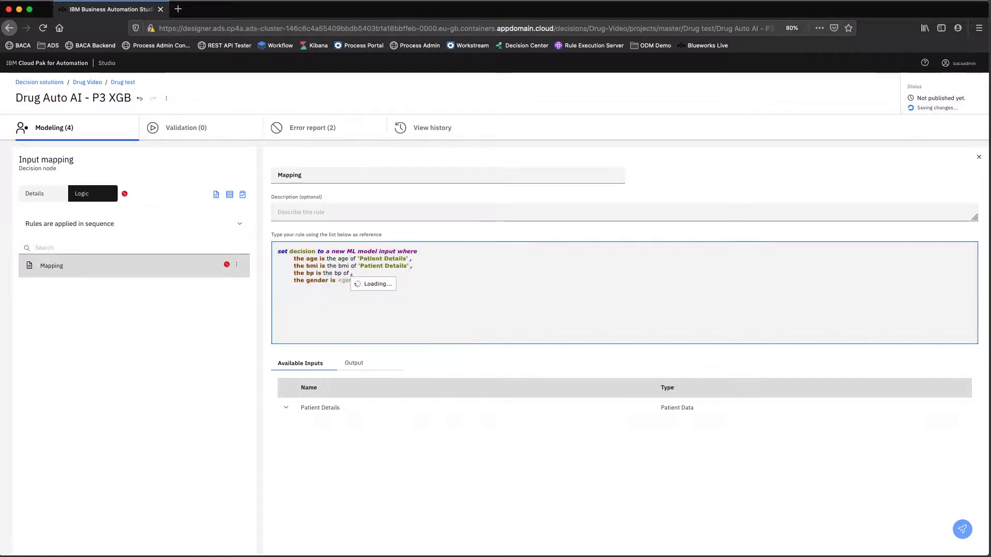
pyautogui.click(367, 293)
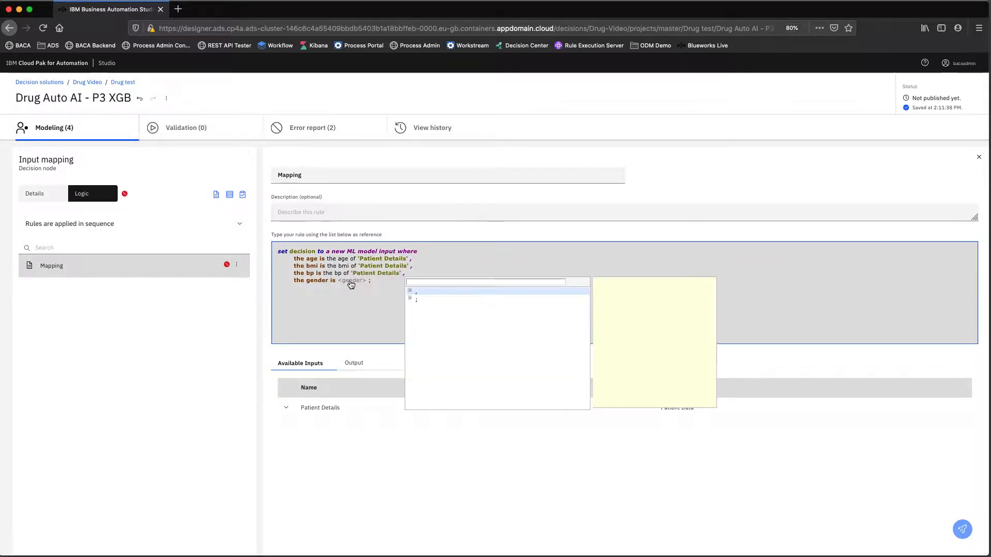
pyautogui.click(350, 281)
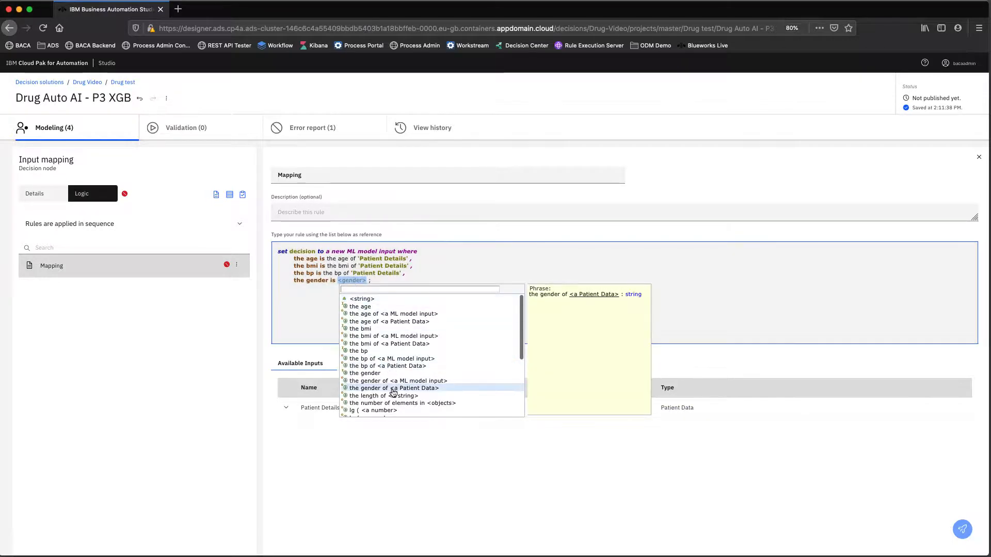
pyautogui.click(392, 388)
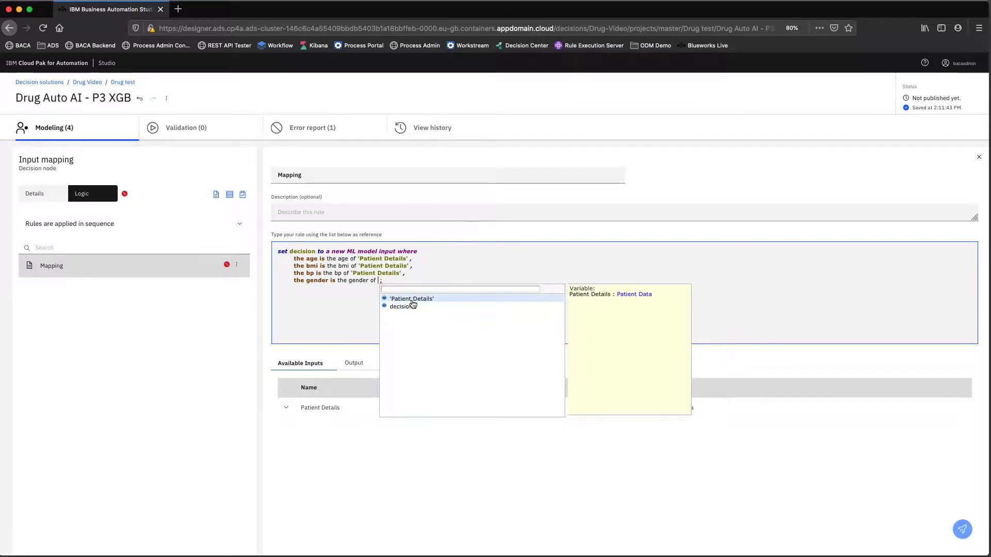
pyautogui.click(412, 300)
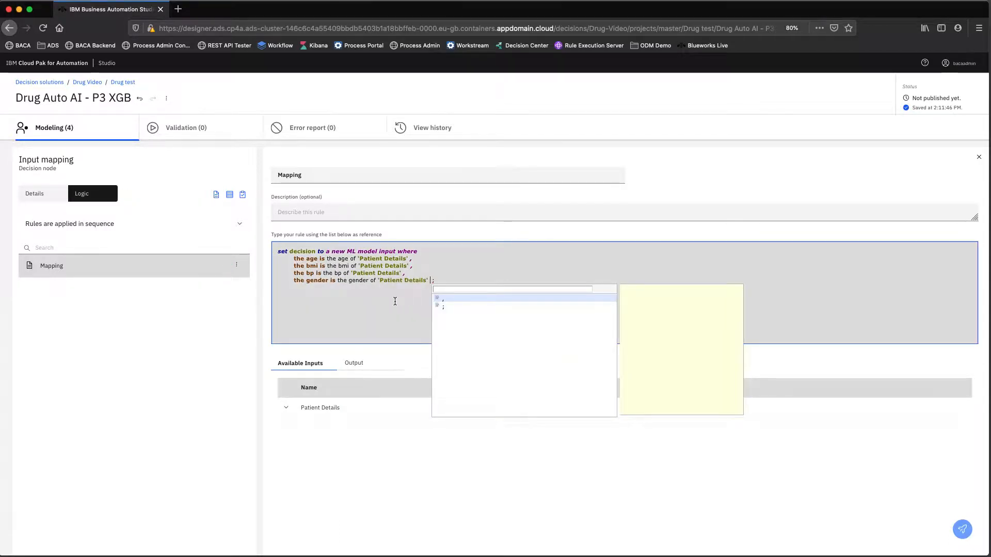
pyautogui.click(394, 301)
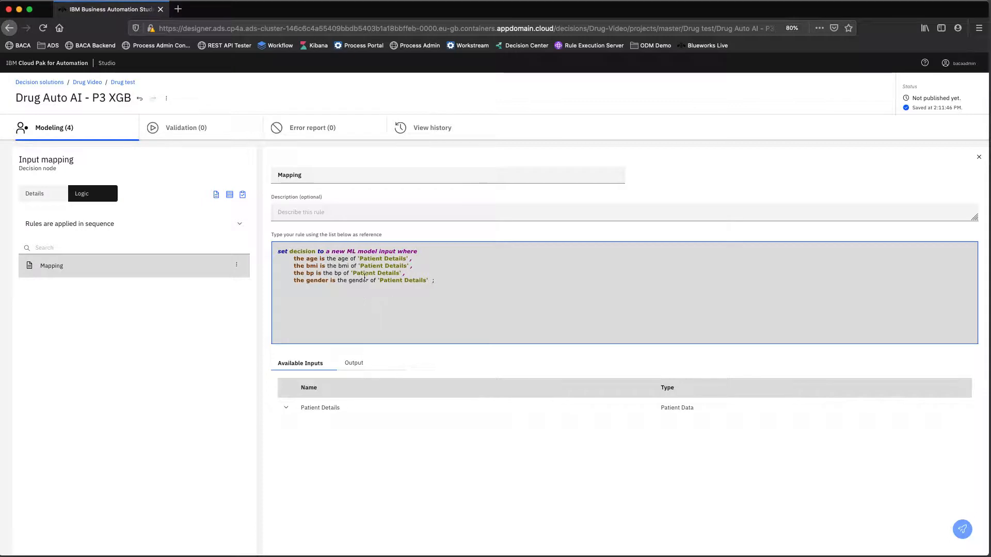
pyautogui.moveTo(365, 278)
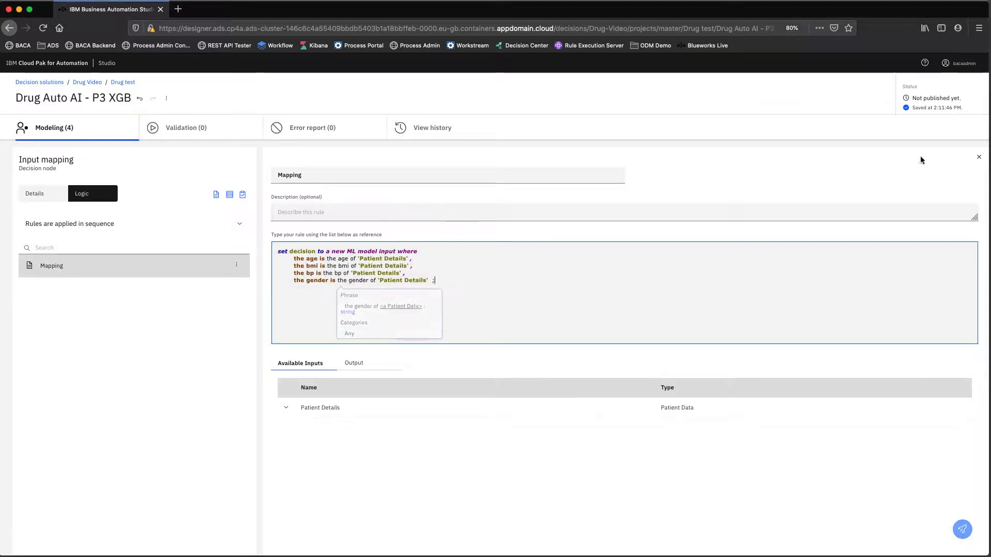
pyautogui.click(979, 157)
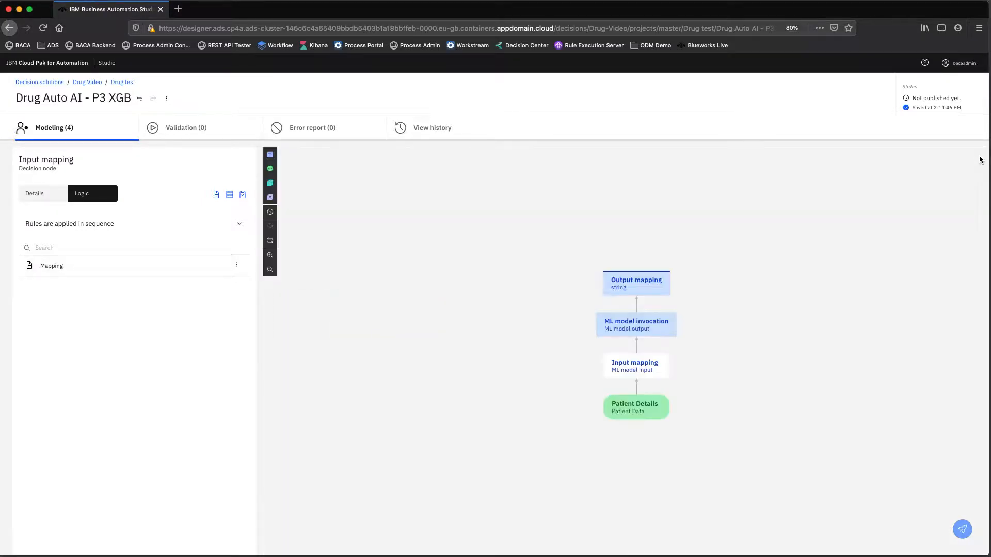
# - Check the ML model invocation node's details, then select the Output mapping node to see its settings
pyautogui.moveTo(637, 323)
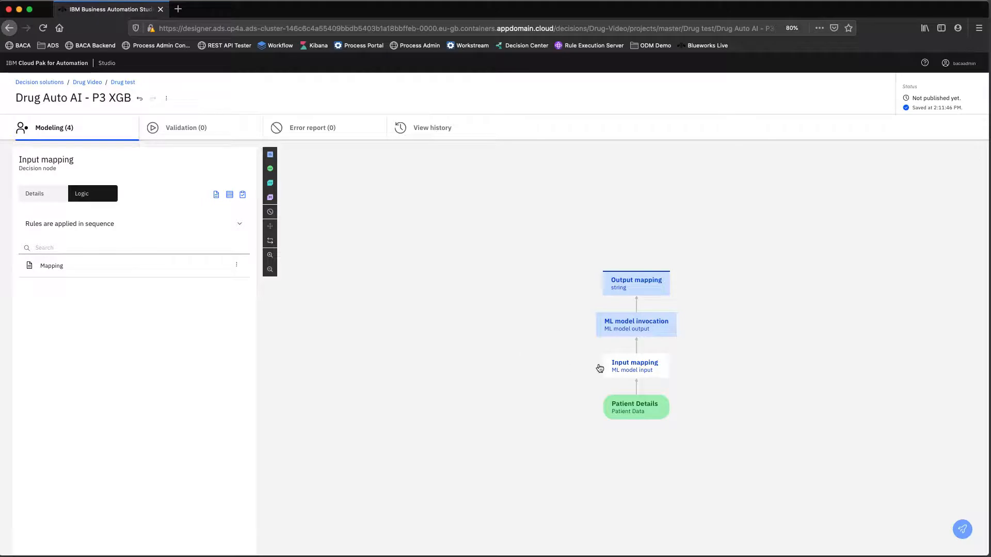
pyautogui.moveTo(605, 333)
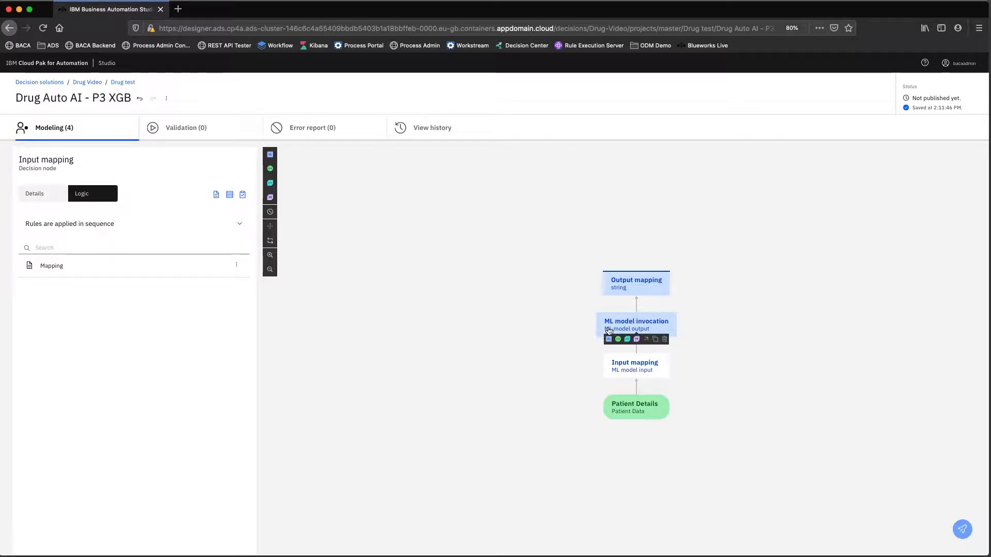
pyautogui.click(631, 325)
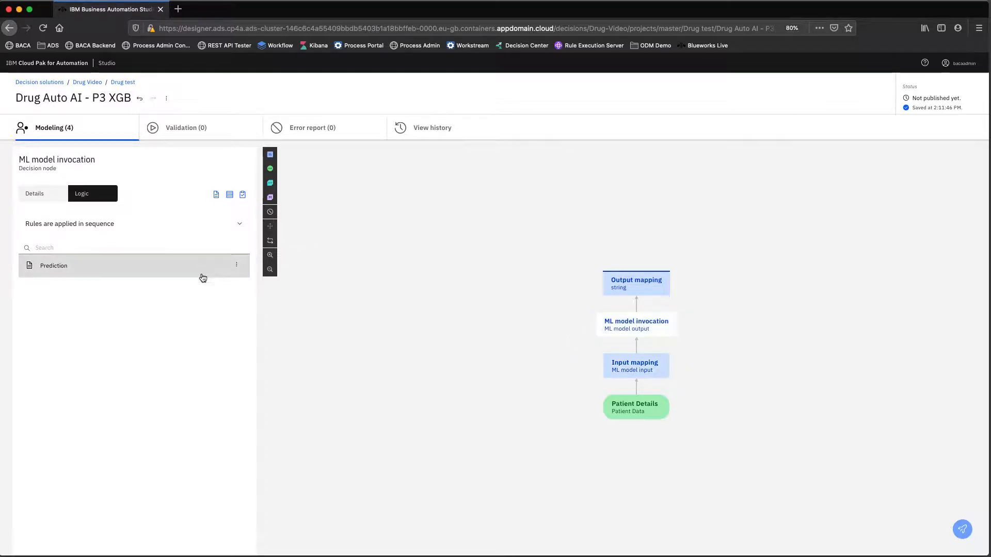
pyautogui.click(46, 192)
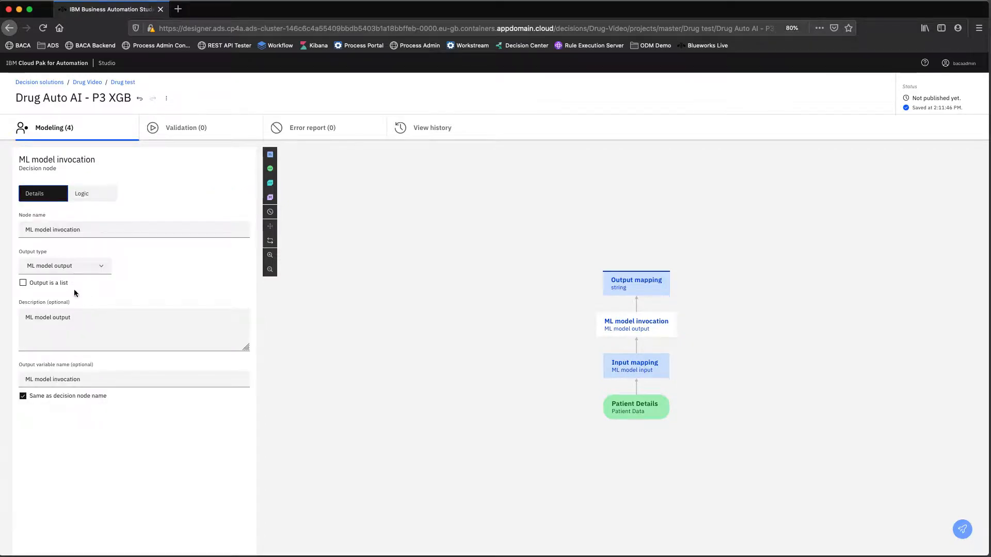
pyautogui.moveTo(639, 287)
pyautogui.click(623, 285)
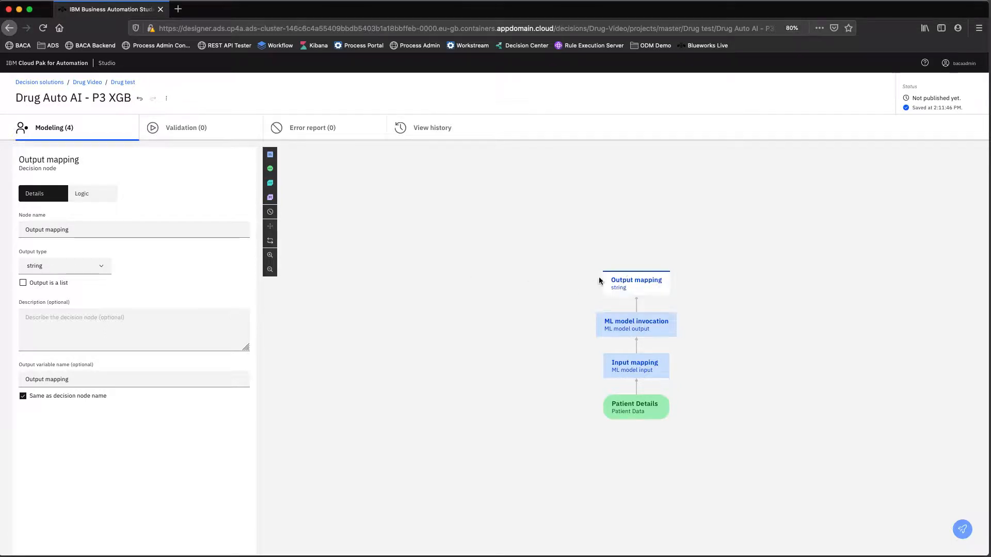
# - Set Output mapping's output type to Predictive Model Result and create a business rule named 'Map Output'
pyautogui.click(86, 265)
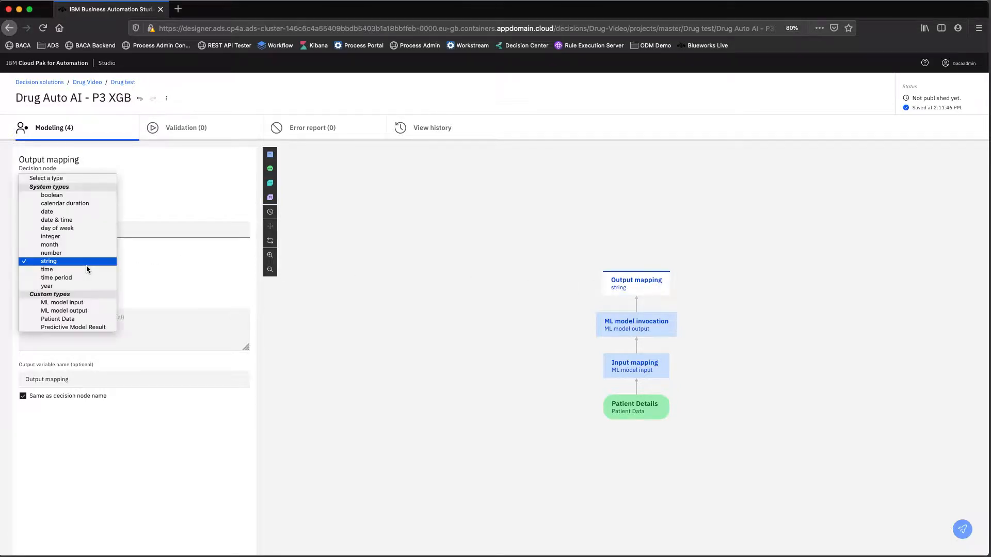
pyautogui.click(97, 326)
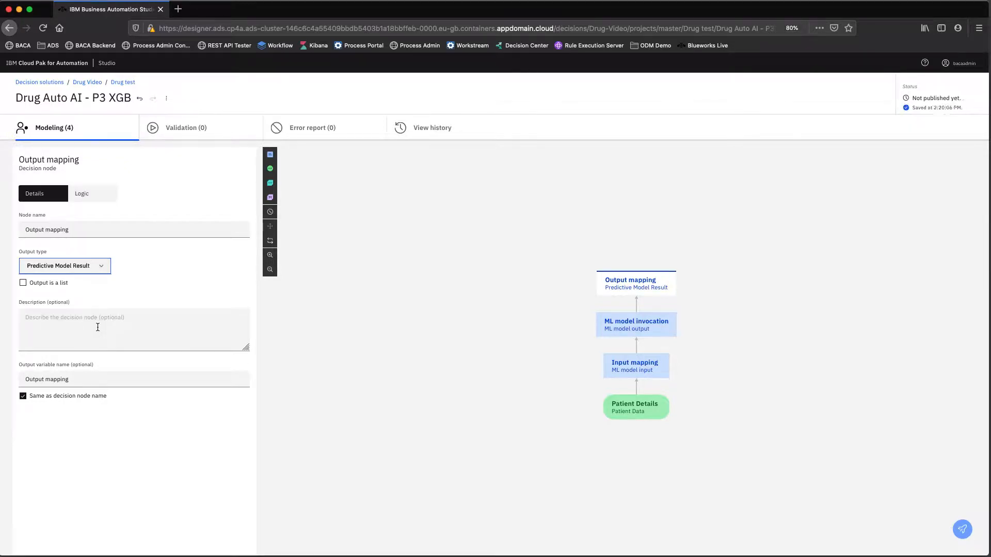
pyautogui.click(92, 195)
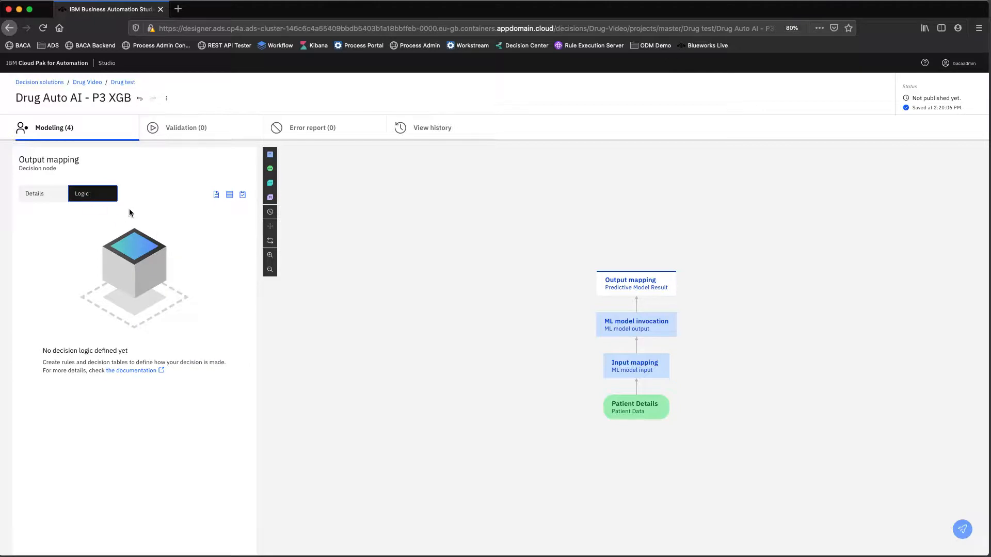
pyautogui.click(216, 195)
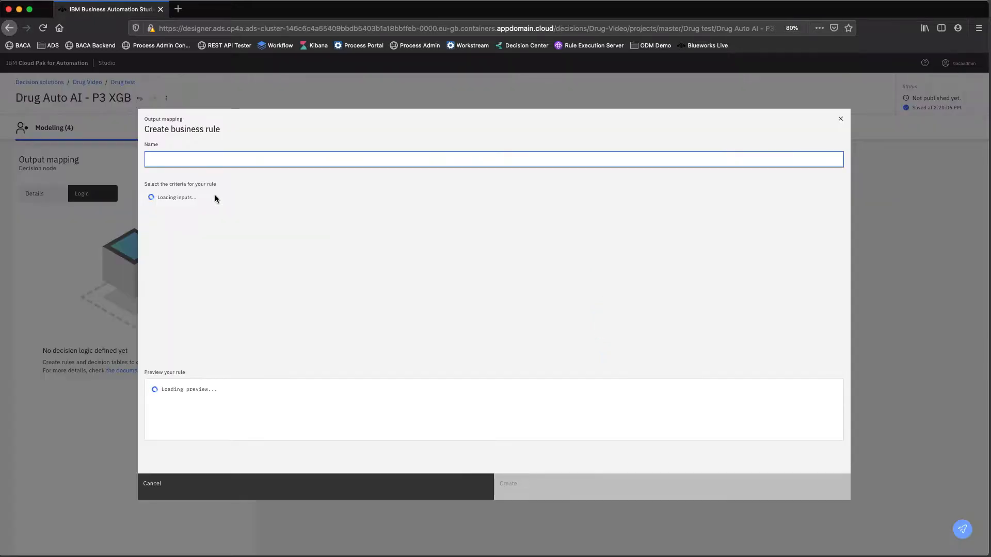
pyautogui.write('Map O')
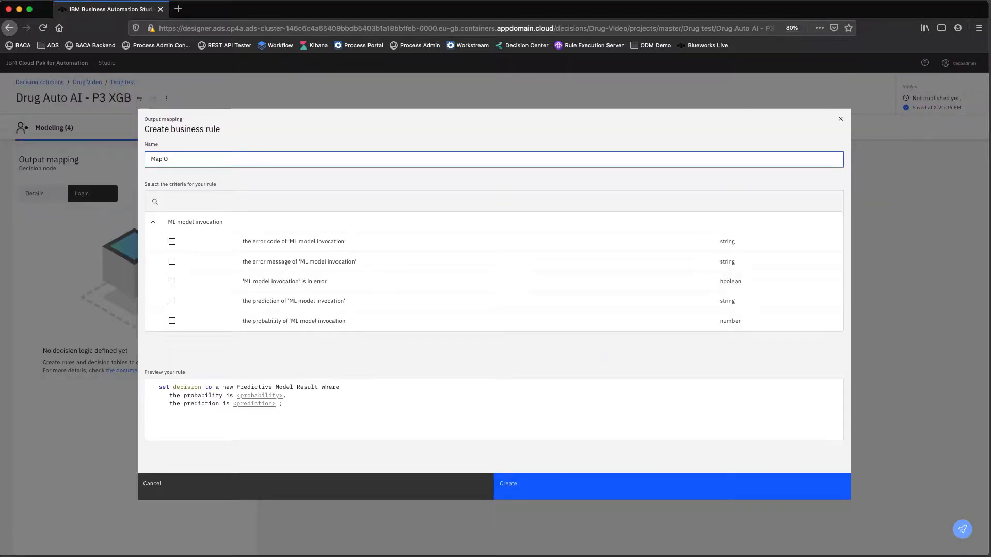
pyautogui.write('utput')
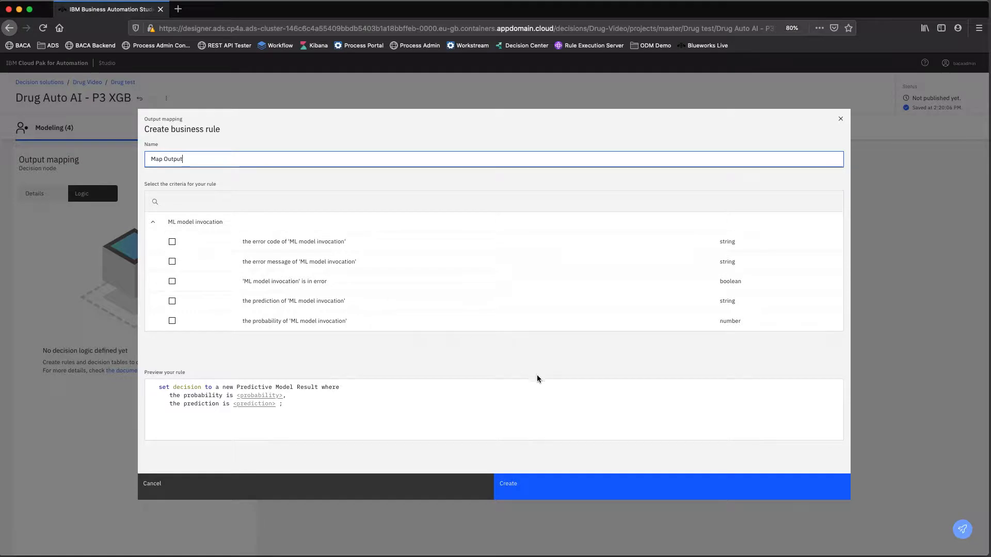
pyautogui.click(528, 488)
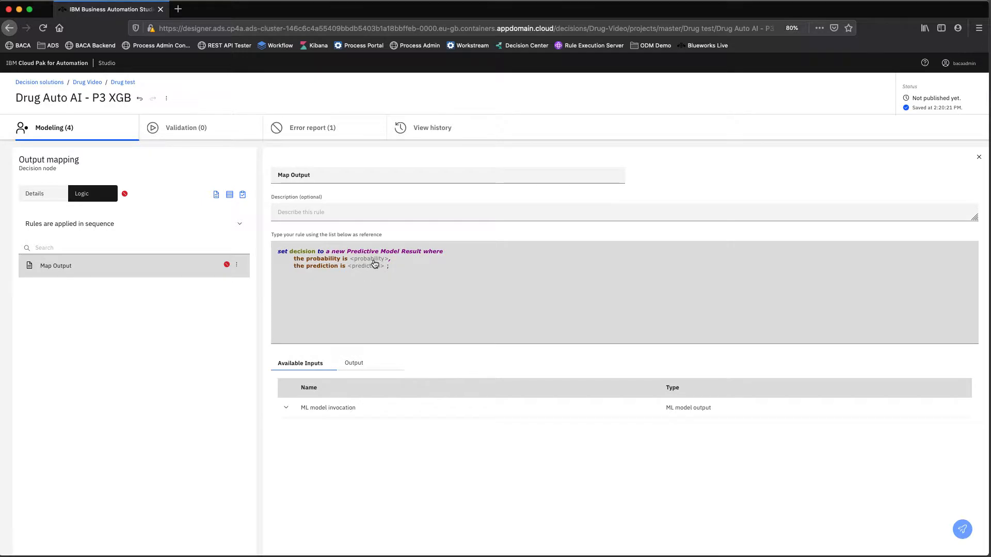
# - Fill <probability> and <prediction> with 'the probability/prediction of' 'ML model invocation', then close the editor
pyautogui.click(375, 264)
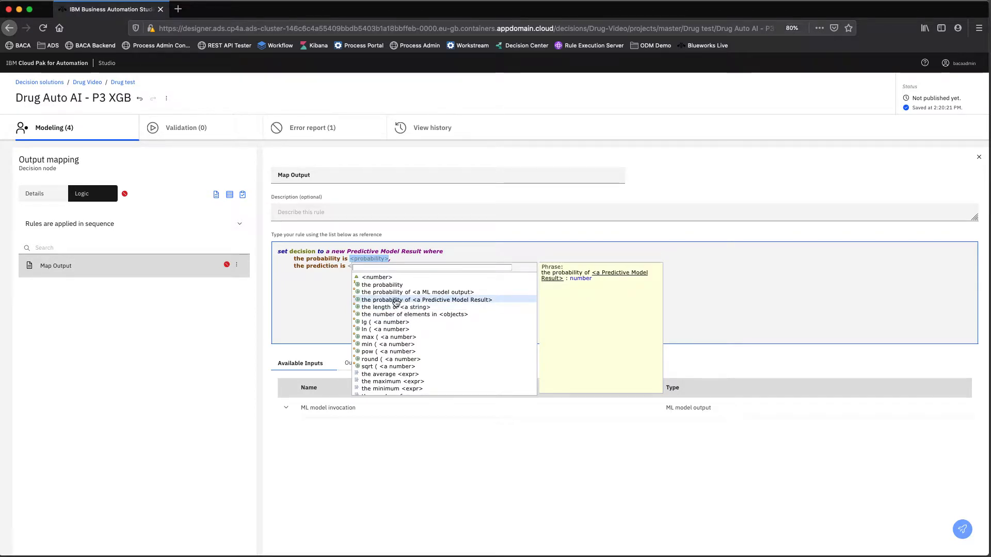
pyautogui.click(396, 300)
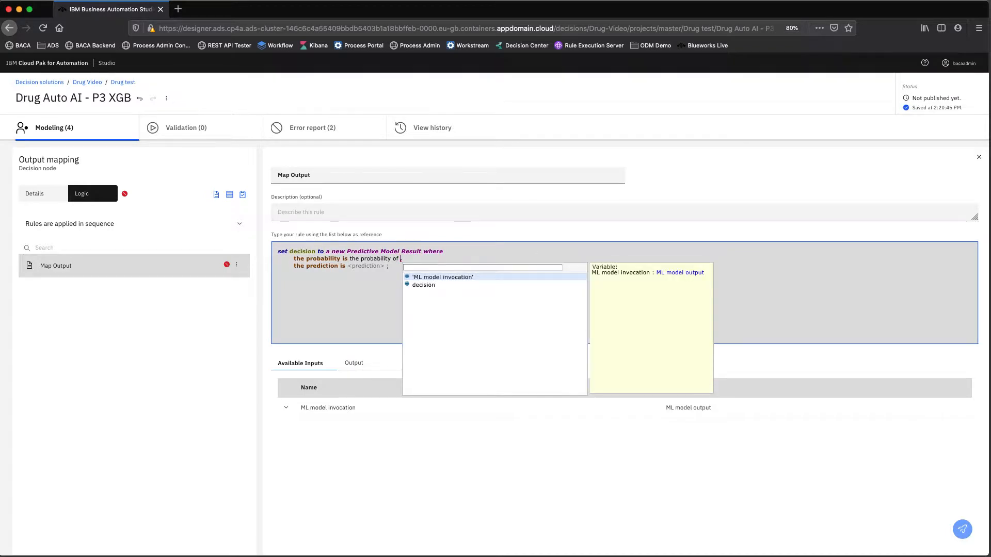
pyautogui.press('Return')
pyautogui.click(354, 266)
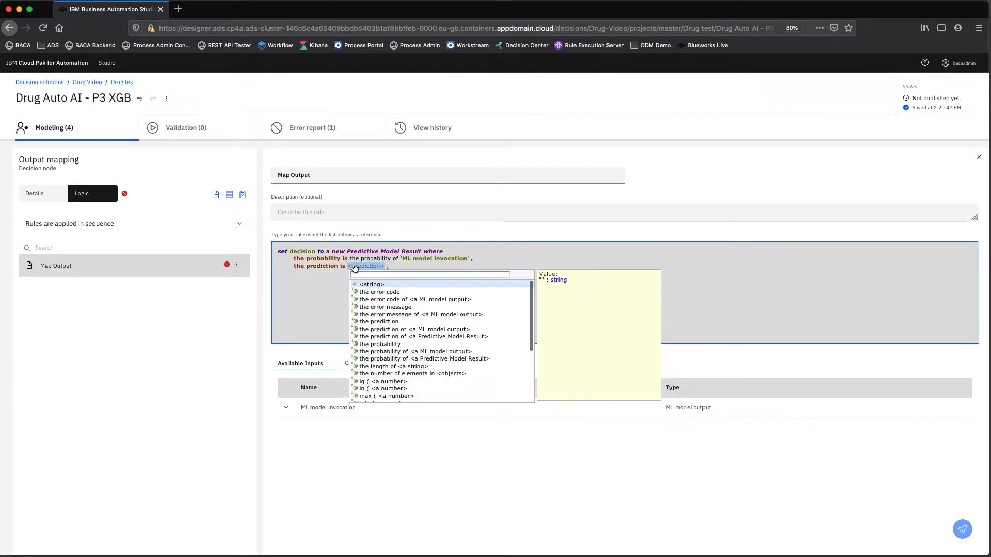
pyautogui.click(411, 337)
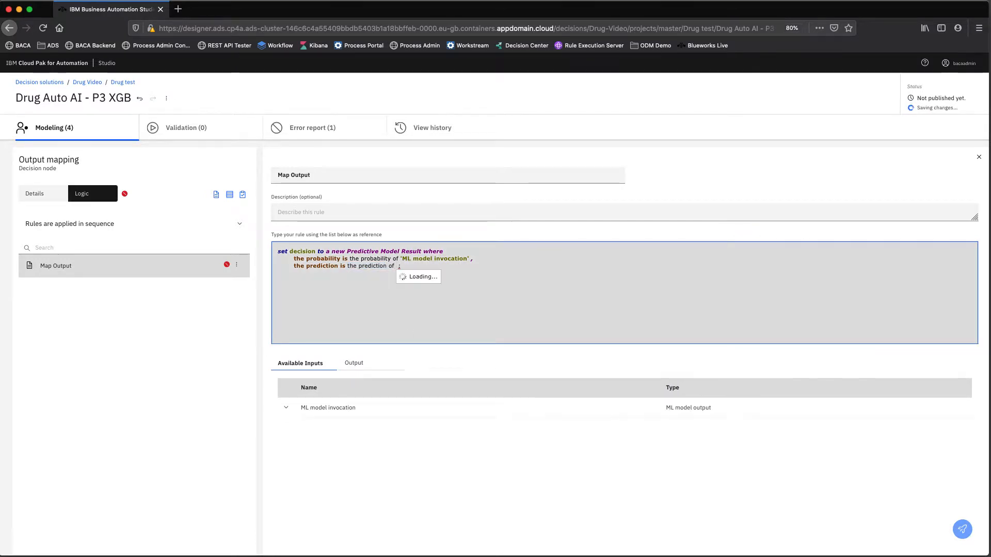
pyautogui.click(430, 284)
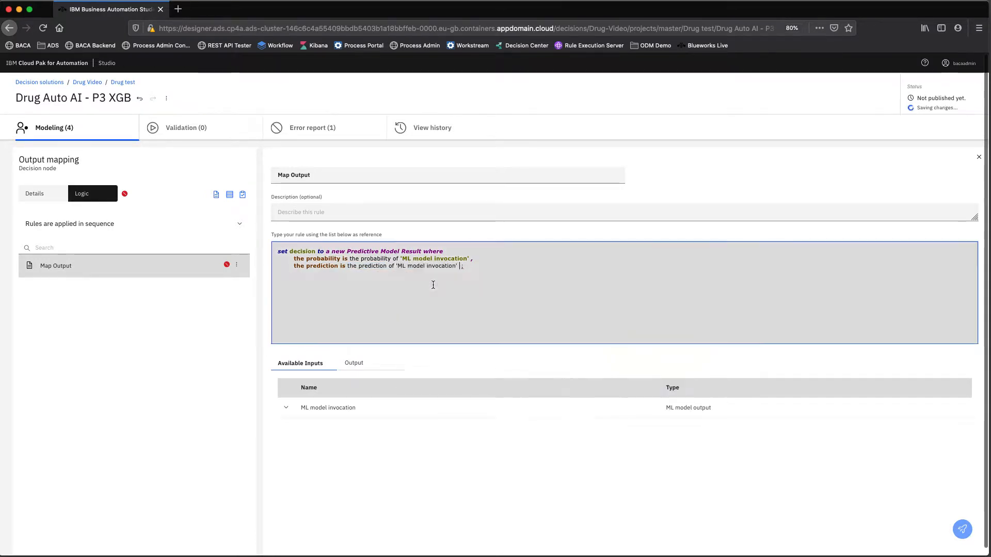
pyautogui.click(430, 291)
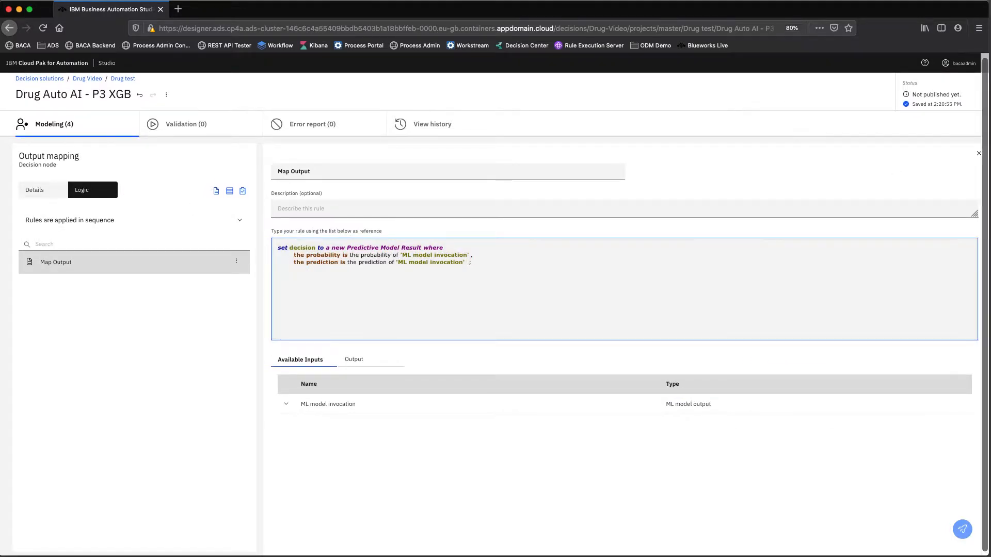
pyautogui.click(979, 154)
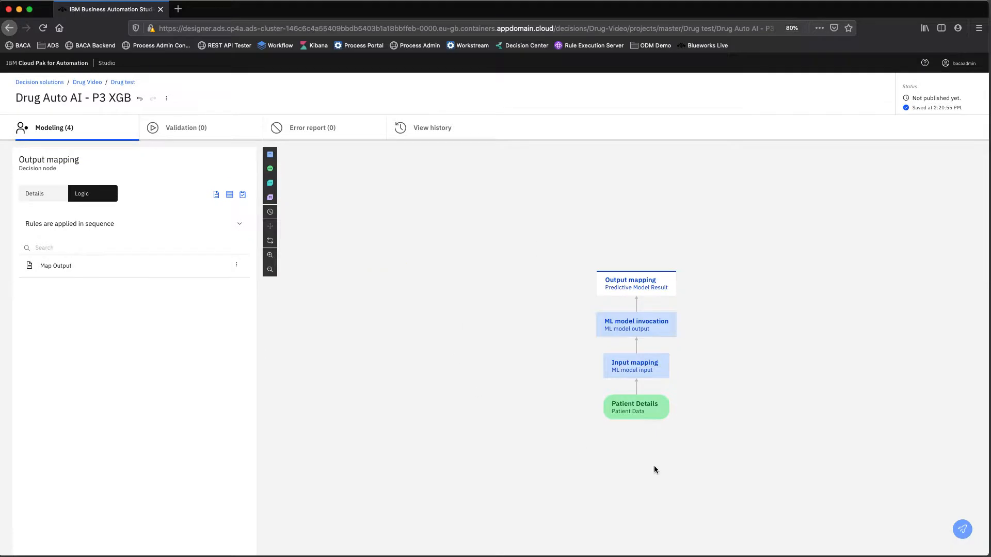
# - Deselect the Output mapping node by clicking empty canvas to show the Drug Auto AI - P3 XGB details
pyautogui.moveTo(611, 408)
pyautogui.moveTo(658, 287)
pyautogui.moveTo(645, 368)
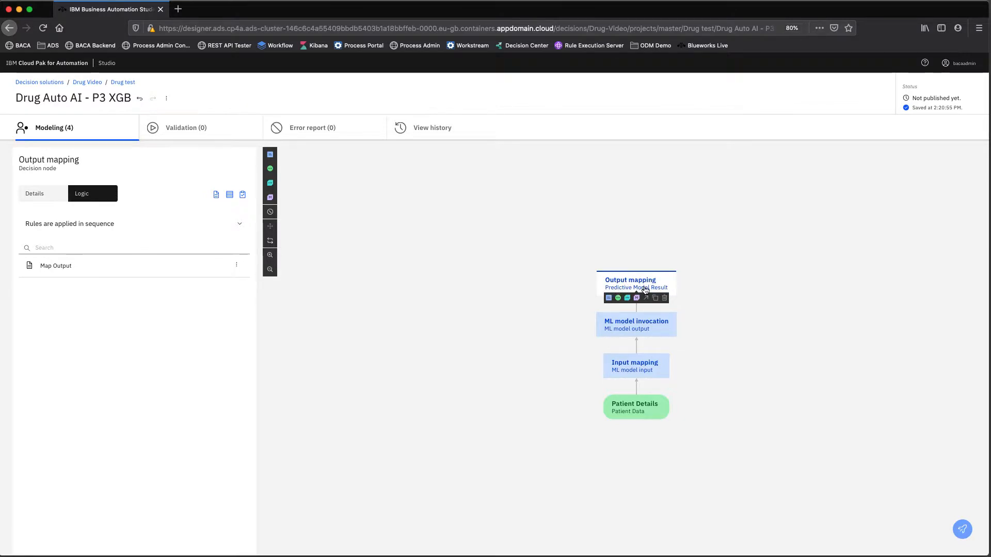
pyautogui.click(417, 238)
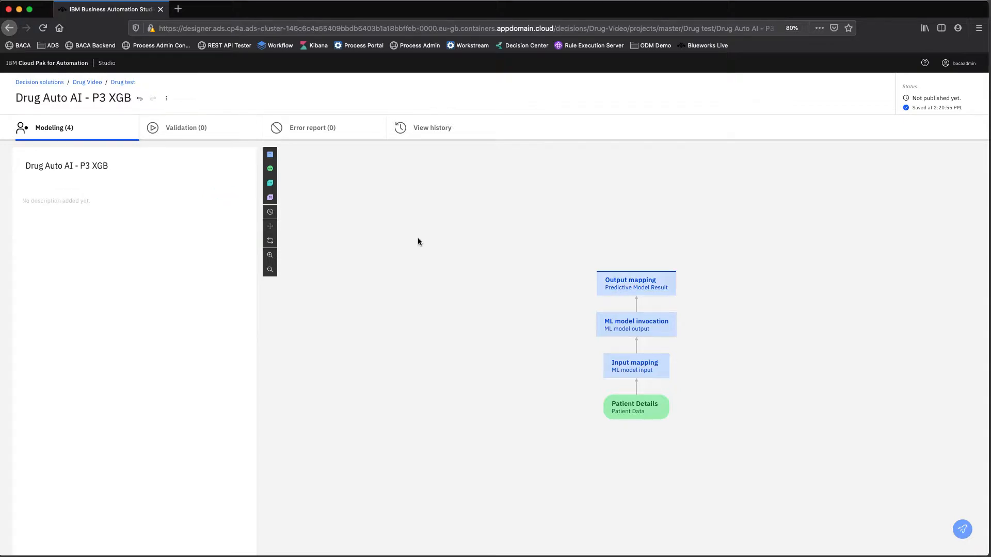
# - Add a test dataset in the validation view and rename it 'Smoke Test'
pyautogui.click(187, 134)
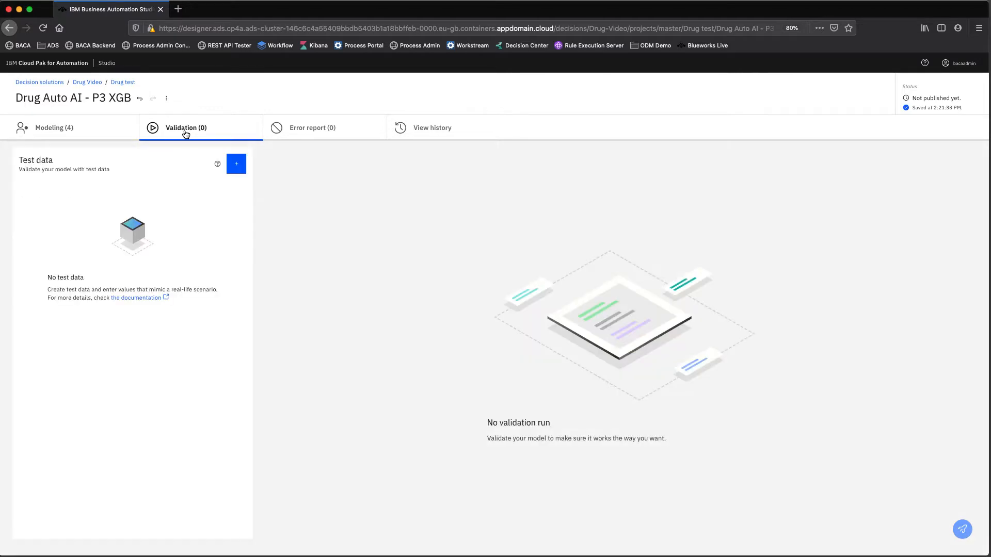
pyautogui.click(237, 165)
pyautogui.click(113, 188)
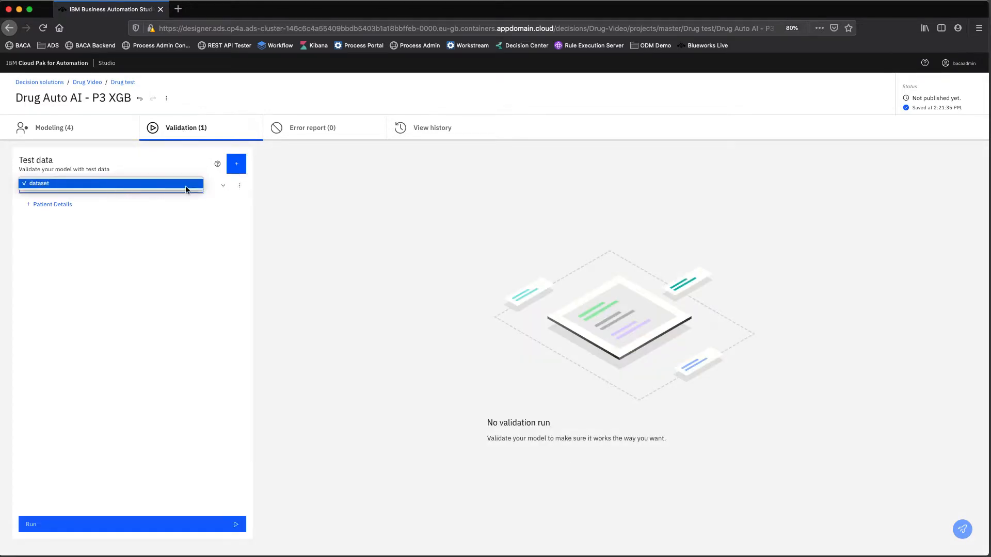
pyautogui.click(235, 189)
pyautogui.click(133, 188)
pyautogui.click(48, 185)
pyautogui.click(240, 186)
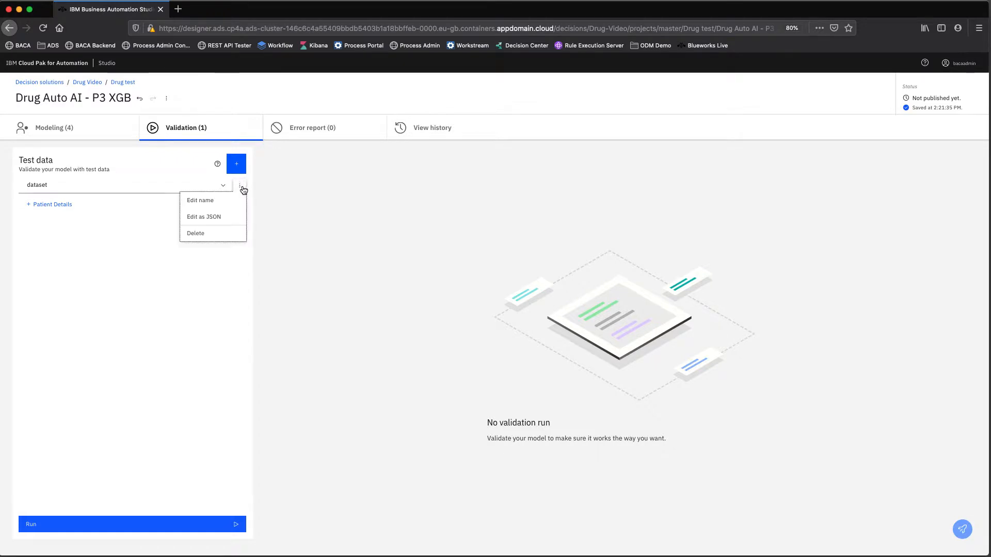
pyautogui.click(216, 204)
pyautogui.write('S')
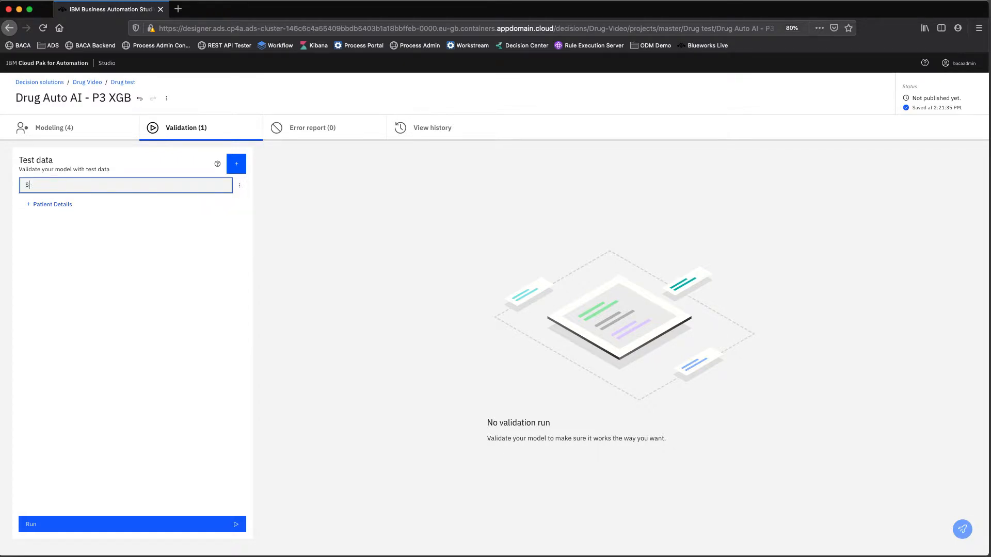
pyautogui.write('moke Test')
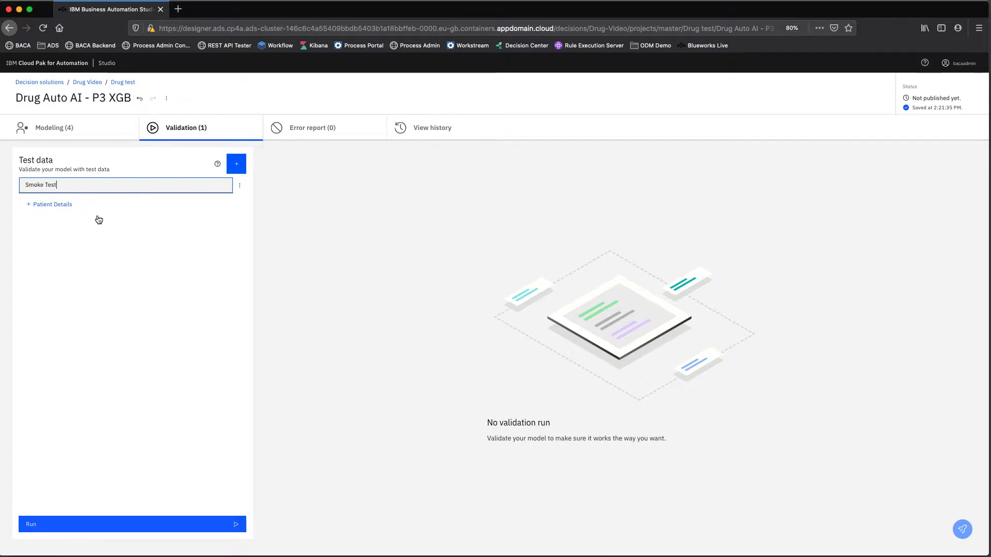
# - Enter Patient Details age 55, bmi 22 and bp H in the Smoke Test dataset
pyautogui.click(54, 205)
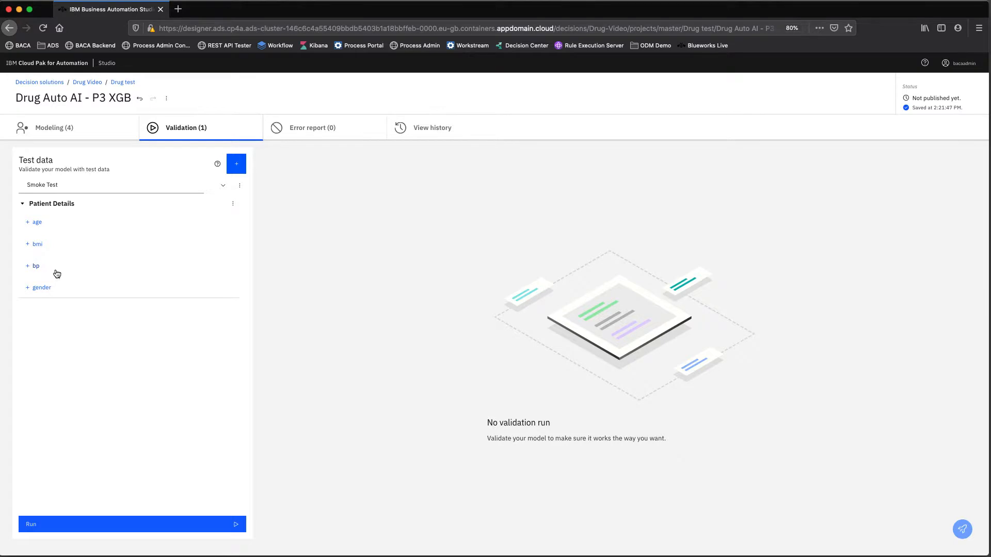
pyautogui.click(36, 223)
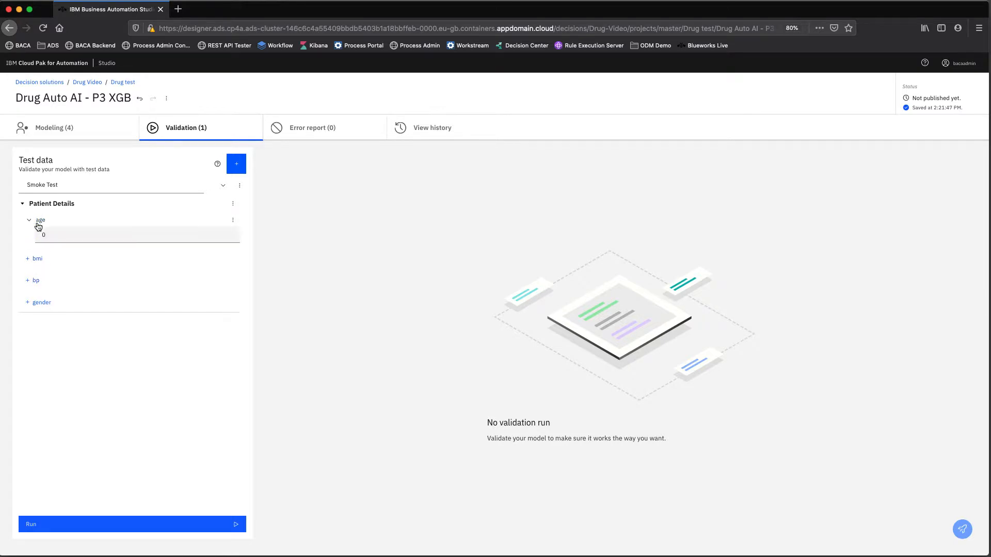
pyautogui.click(56, 234)
pyautogui.write('55')
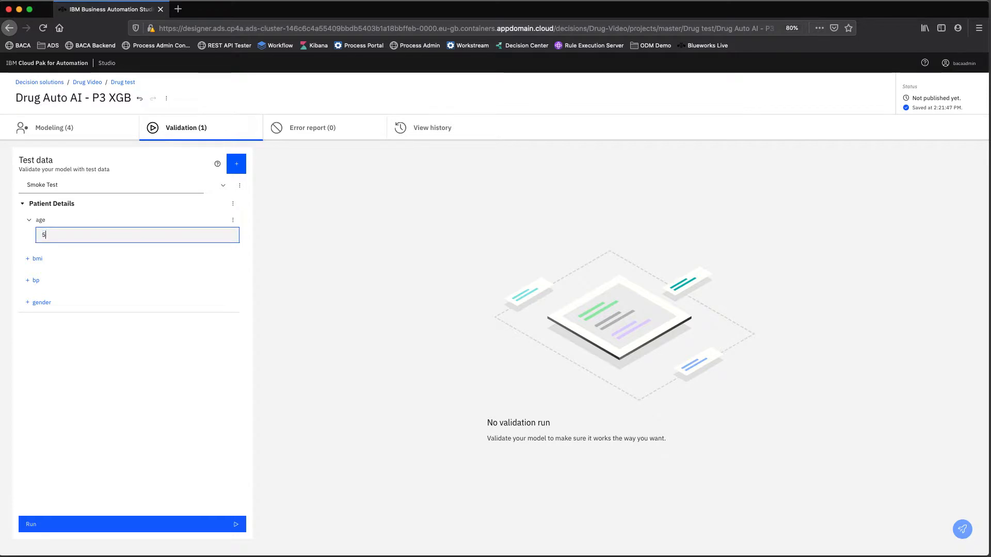
pyautogui.click(41, 259)
pyautogui.click(61, 271)
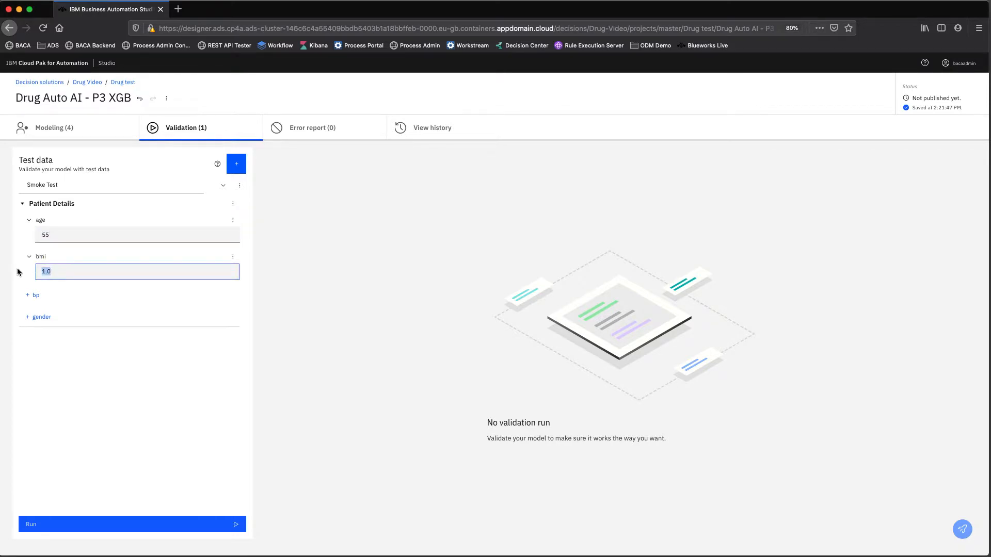
pyautogui.write('22')
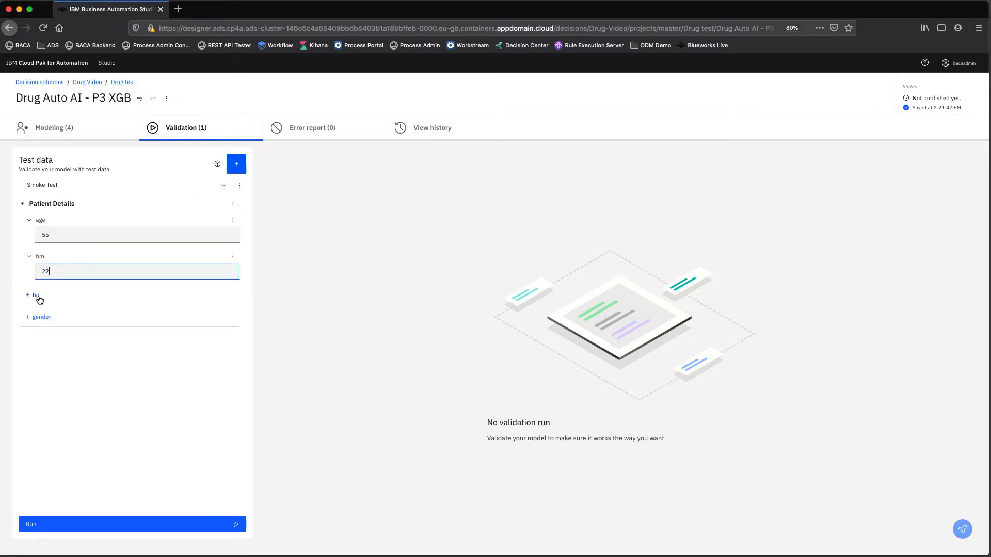
pyautogui.click(36, 295)
pyautogui.click(70, 307)
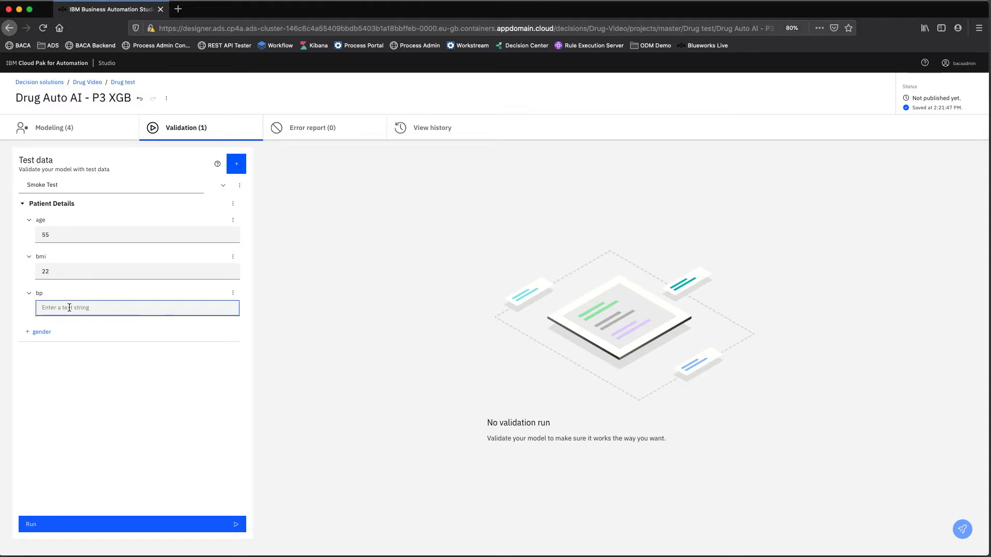
pyautogui.write('H')
# - Set gender to F and run the validation with Smoke Test
pyautogui.click(43, 332)
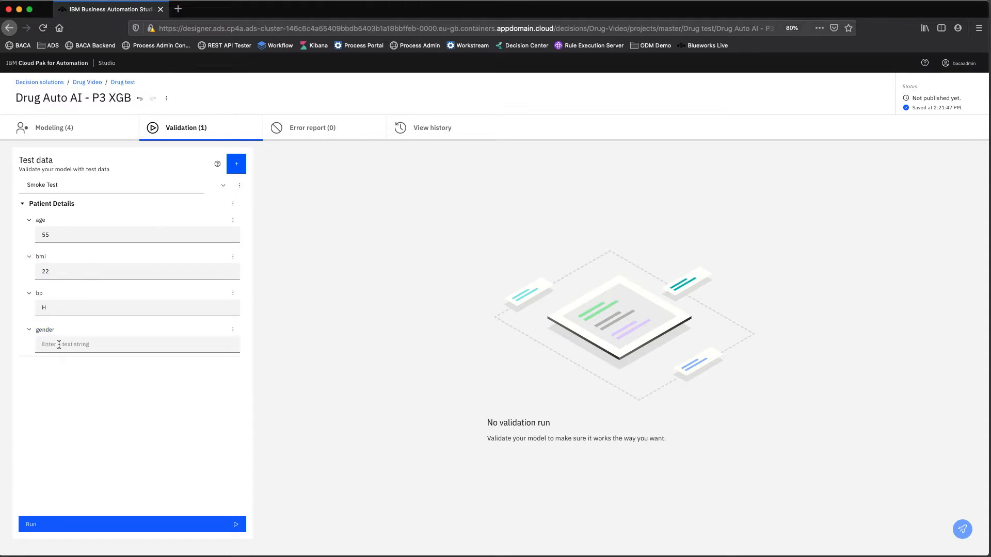
pyautogui.click(65, 349)
pyautogui.write('f')
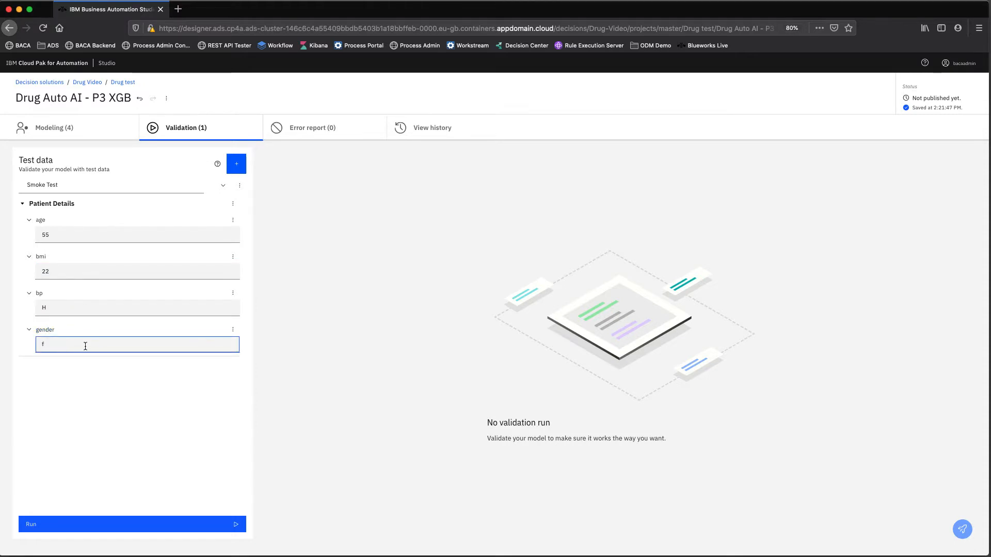
pyautogui.press('BackSpace')
pyautogui.write('F')
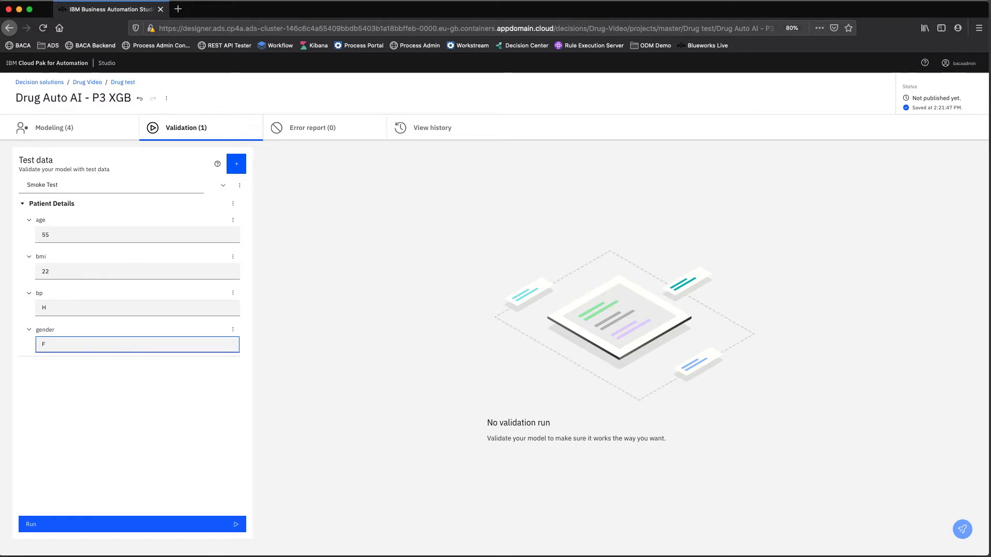
pyautogui.click(84, 525)
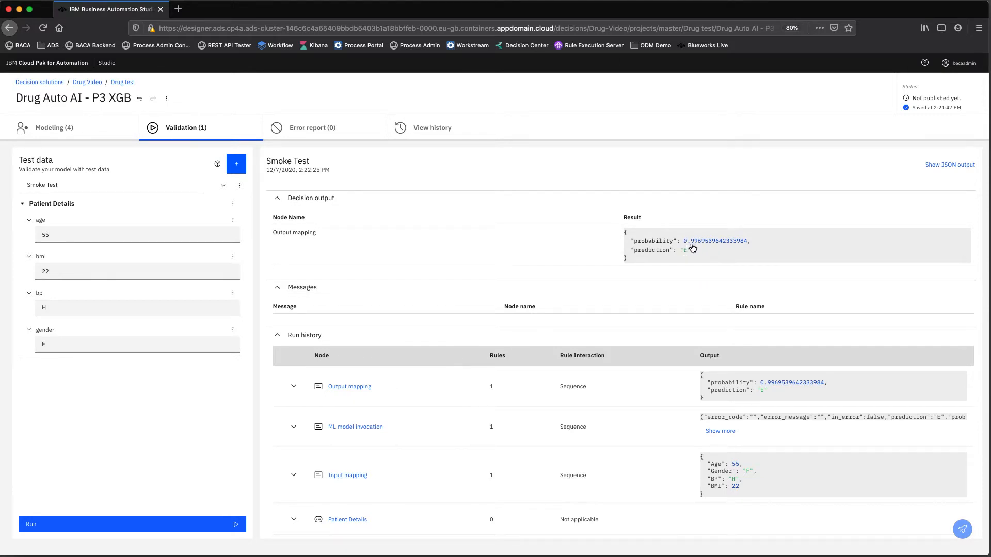
# - Scroll through the Smoke Test decision output, run history and statistics
pyautogui.scroll(-2, 672, 289)
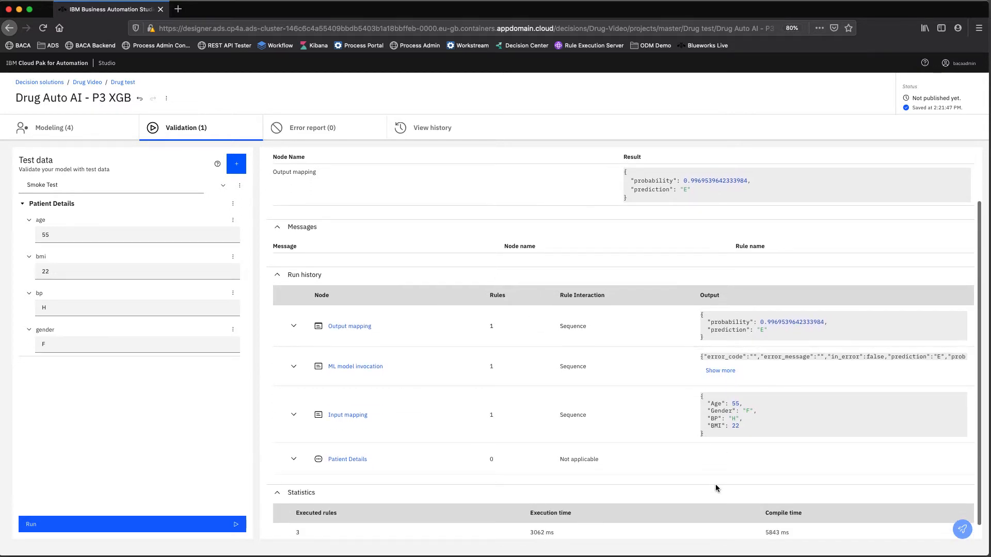
pyautogui.scroll(-1, 713, 484)
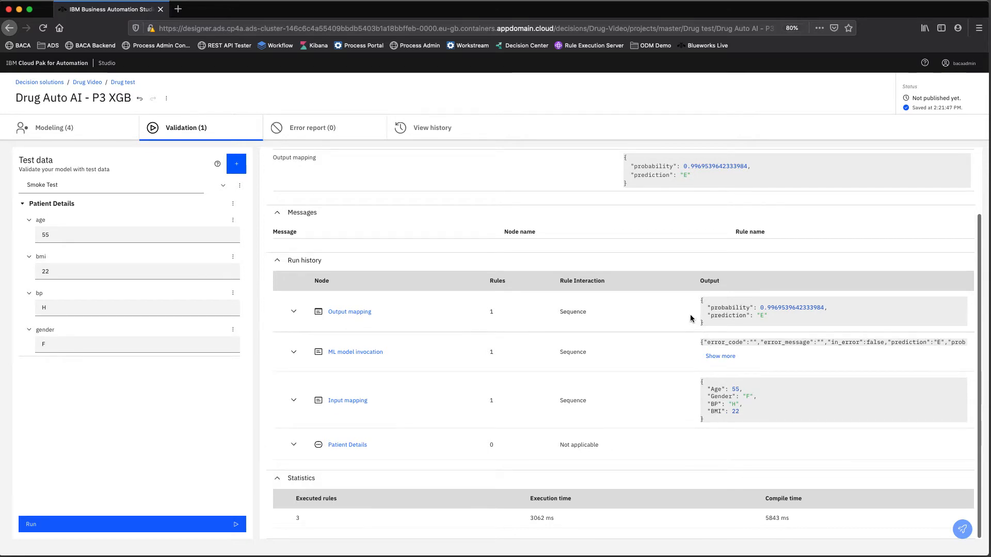
pyautogui.scroll(3, 657, 310)
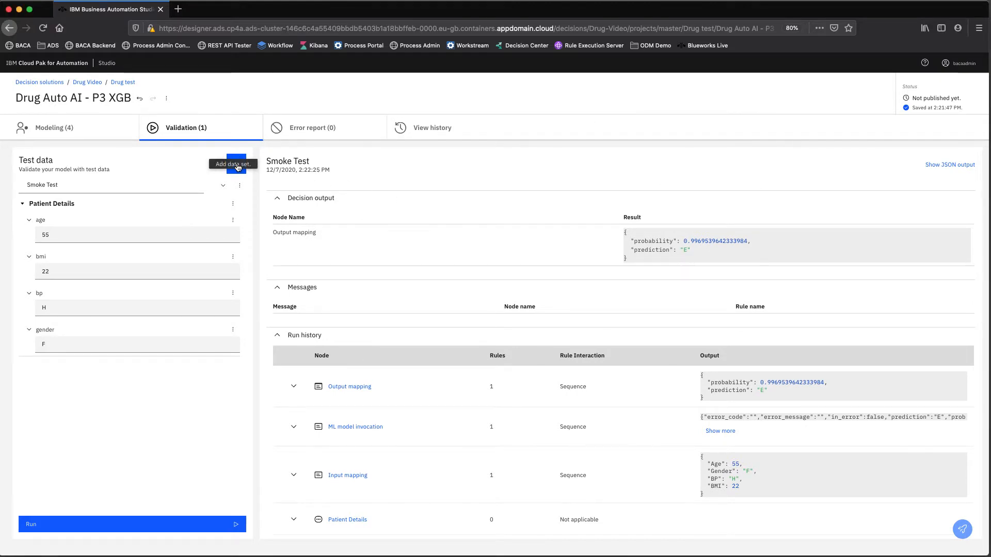
# - Add another test dataset and rename it 'Test II'
pyautogui.click(236, 173)
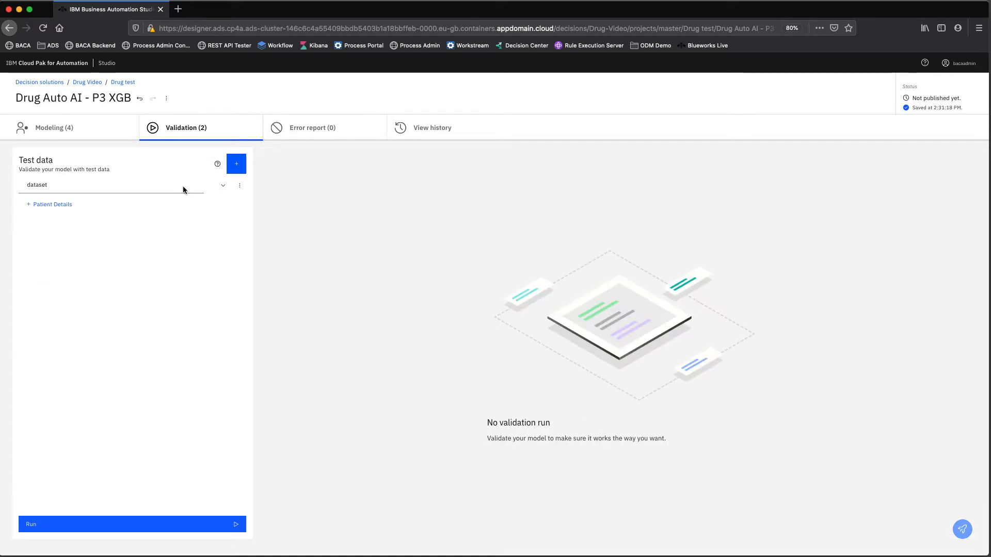
pyautogui.click(238, 190)
pyautogui.click(219, 206)
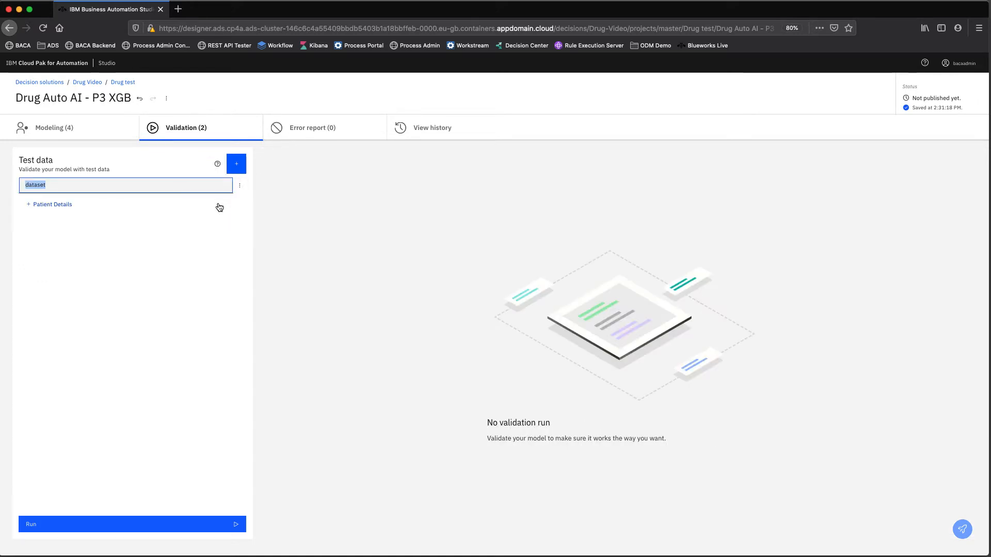
pyautogui.write('Test II')
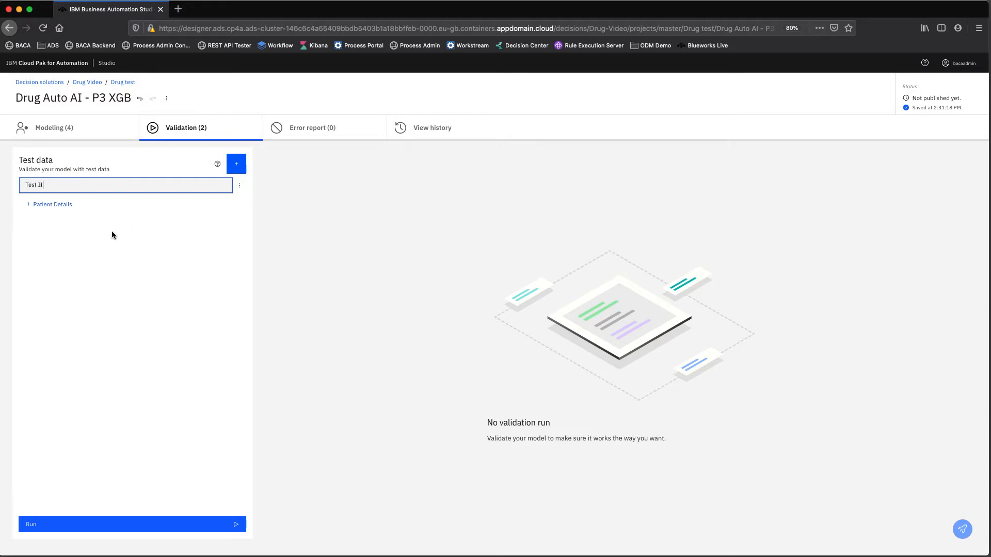
# - Fill Test II's Patient Details with age 76, bmi 40 and bp M, and add a gender value
pyautogui.click(61, 205)
pyautogui.click(52, 224)
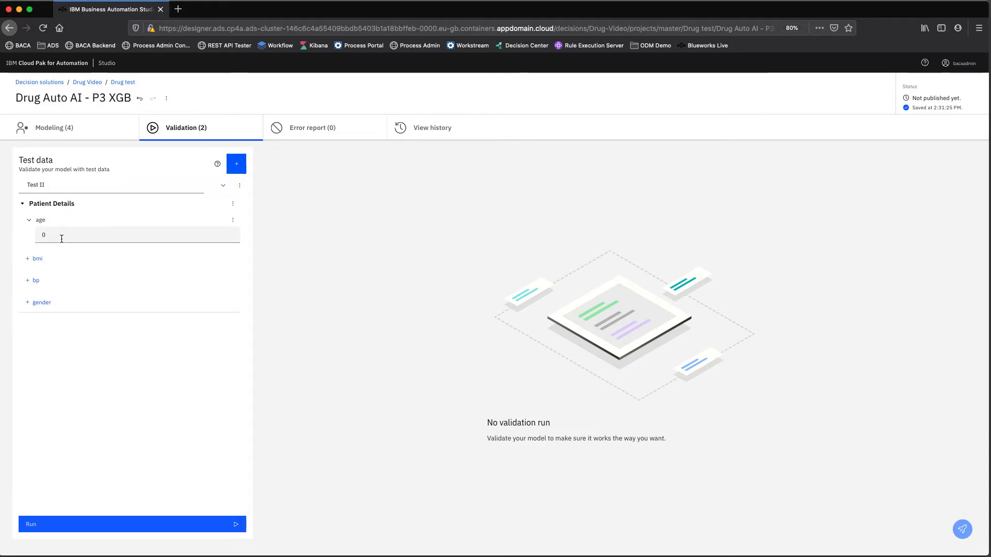
pyautogui.click(59, 235)
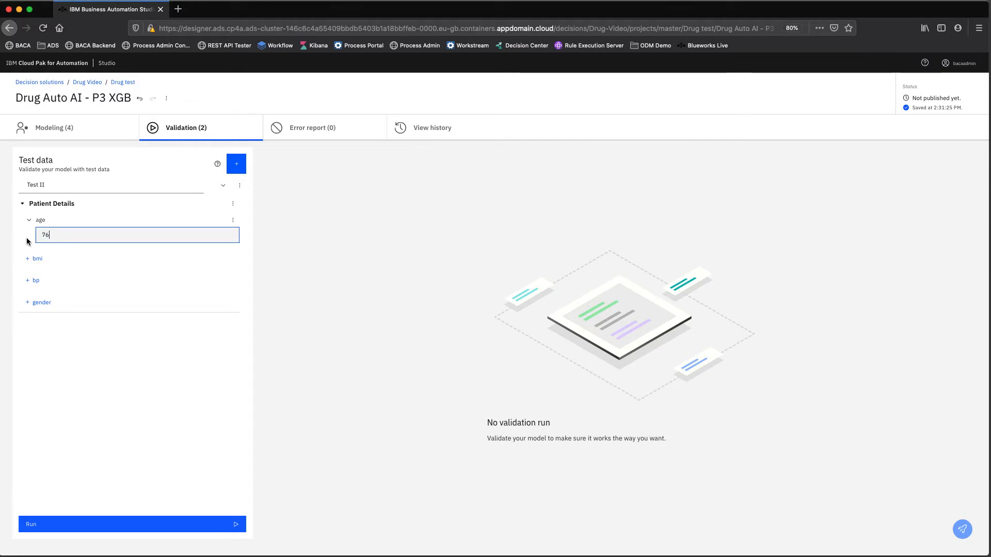
pyautogui.click(44, 260)
pyautogui.click(61, 272)
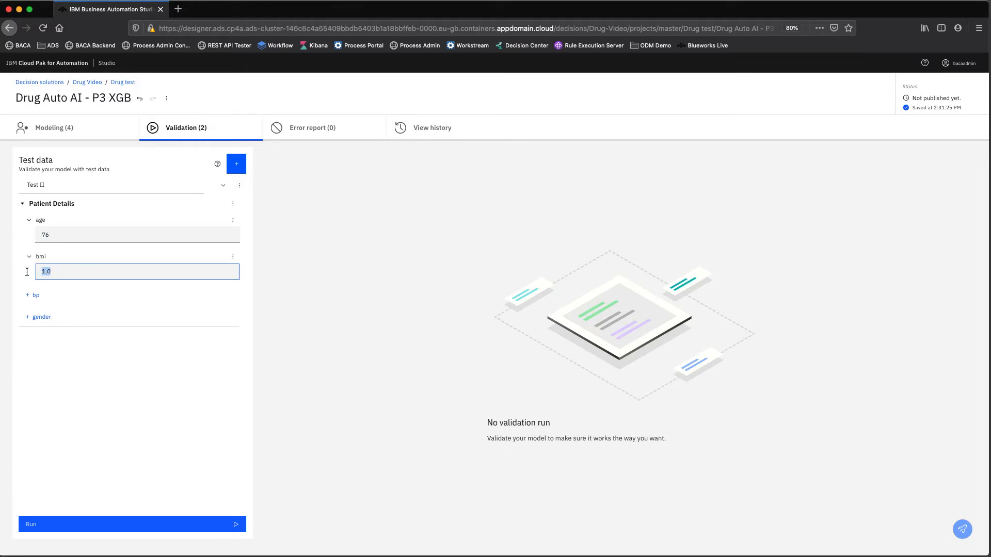
pyautogui.write('40')
pyautogui.click(36, 296)
pyautogui.click(56, 307)
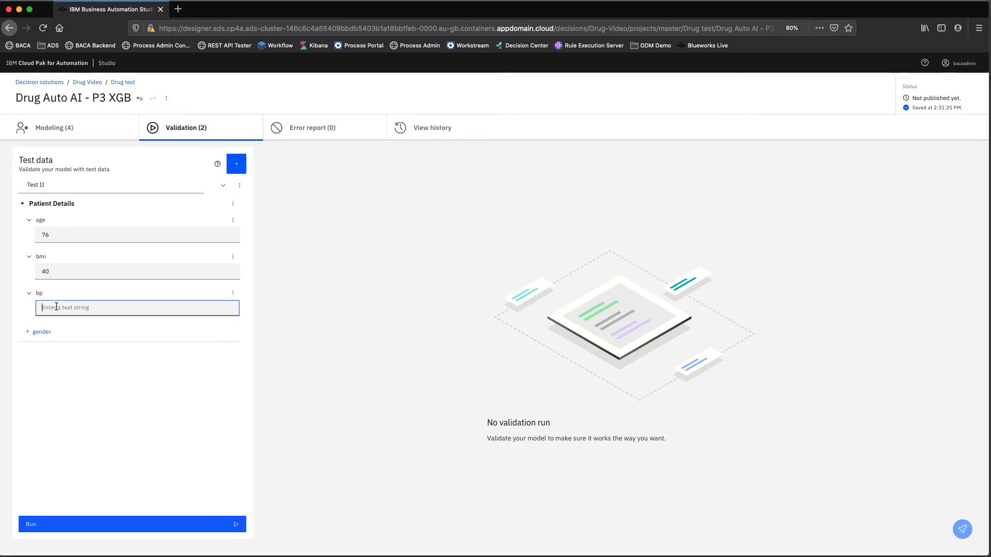
pyautogui.write('M')
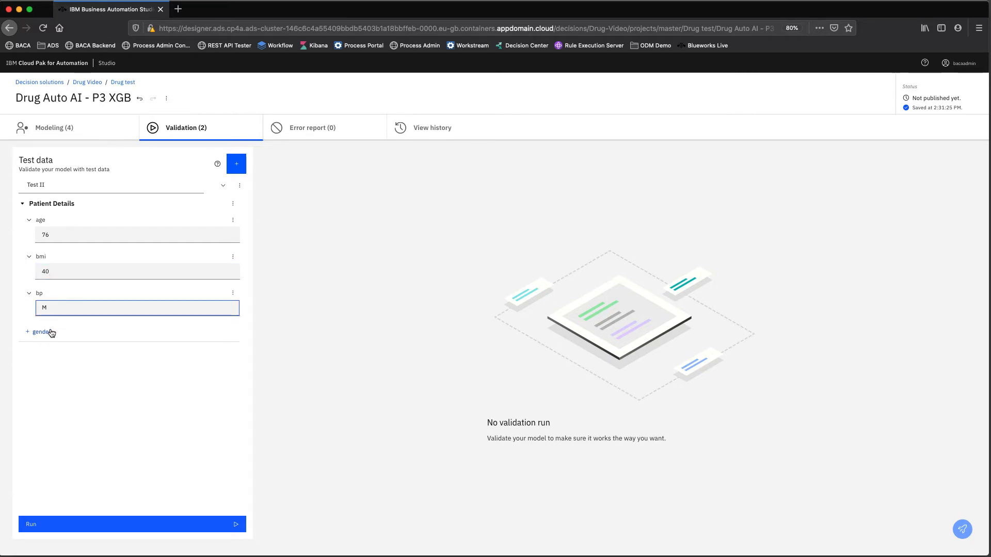
pyautogui.click(45, 332)
pyautogui.click(56, 348)
# - Enter gender M and run validation with the Test II dataset
pyautogui.write('M')
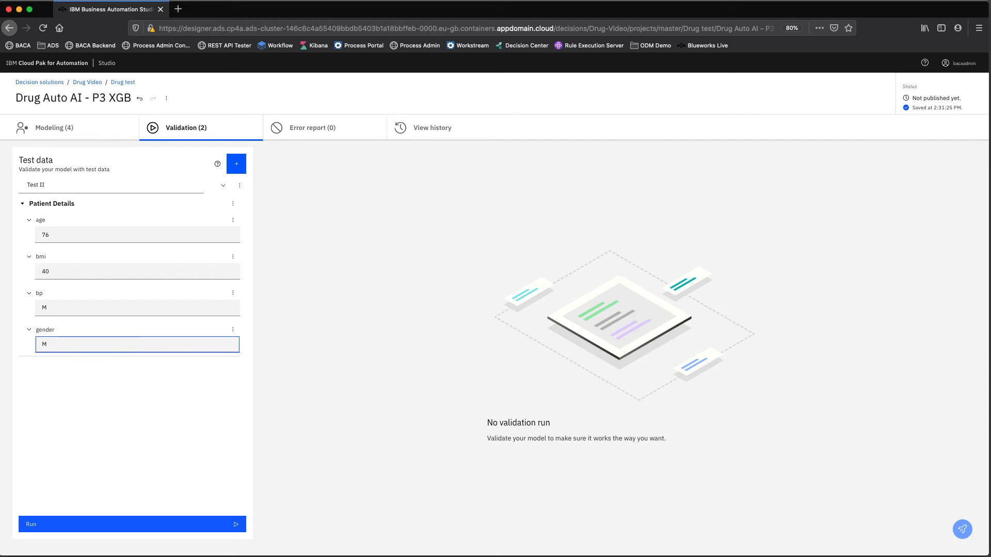
pyautogui.click(88, 524)
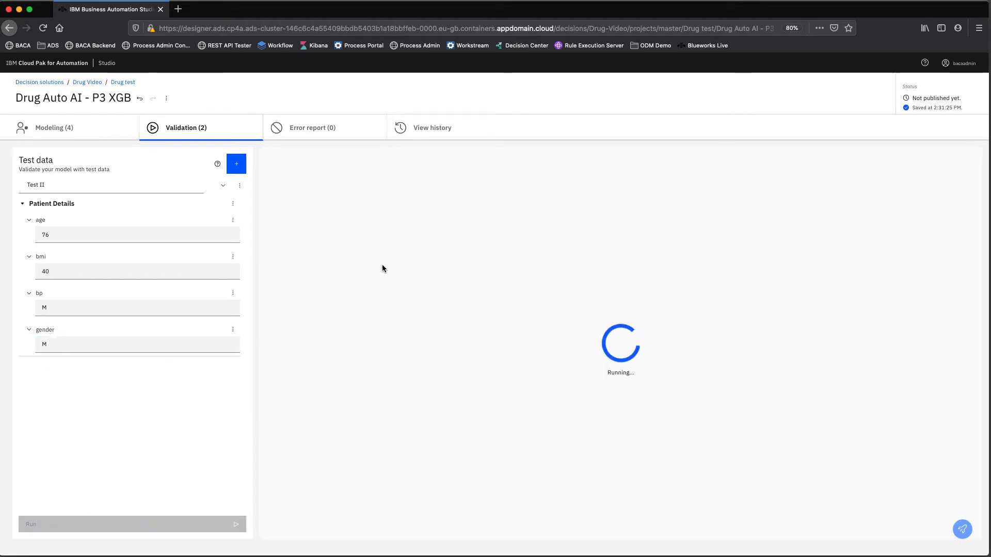